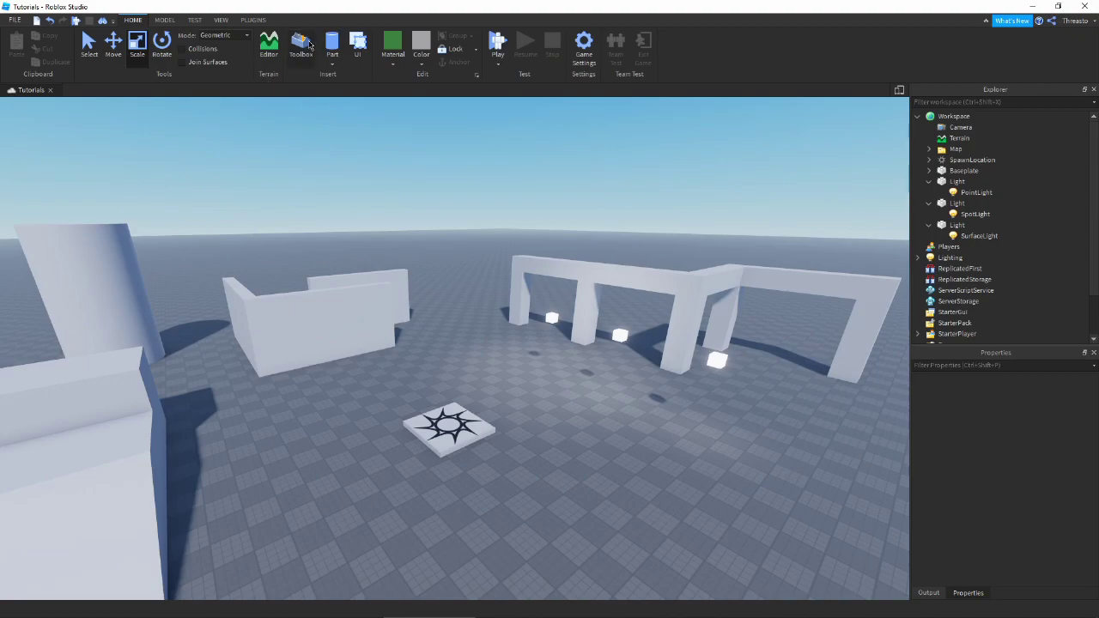
Step: Show the installed plugins' buttons on the Plugins ribbon tab
left_click(254, 20)
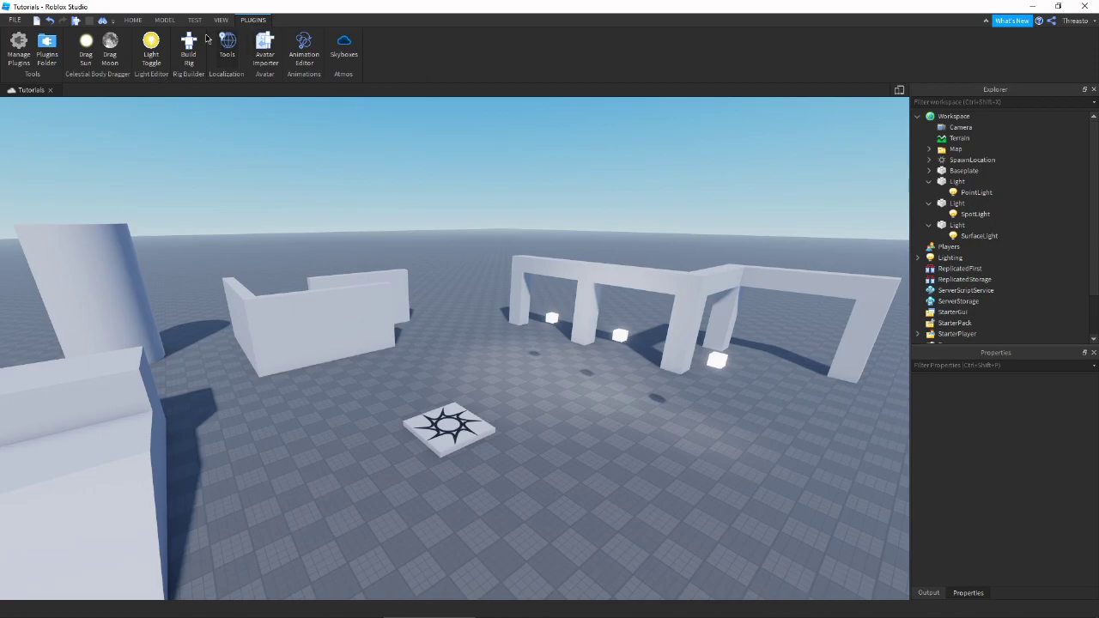
Step: Browse the Toolbox's Plugins section to find the Atmos plugin
left_click(164, 19)
left_click(133, 20)
left_click(301, 47)
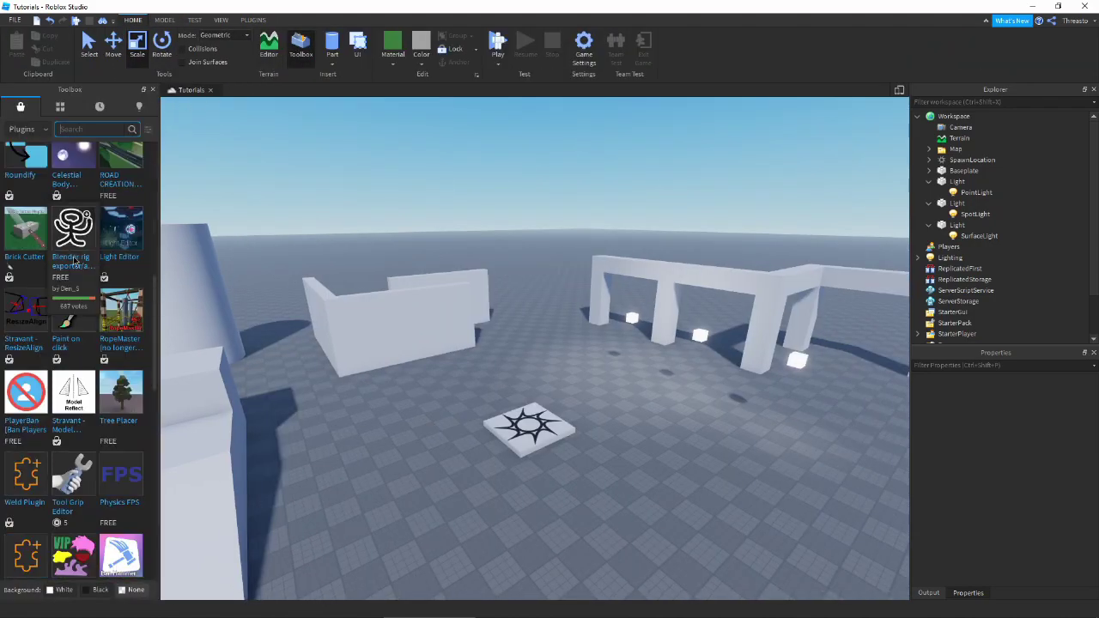
scroll(112, 300, "up", 2)
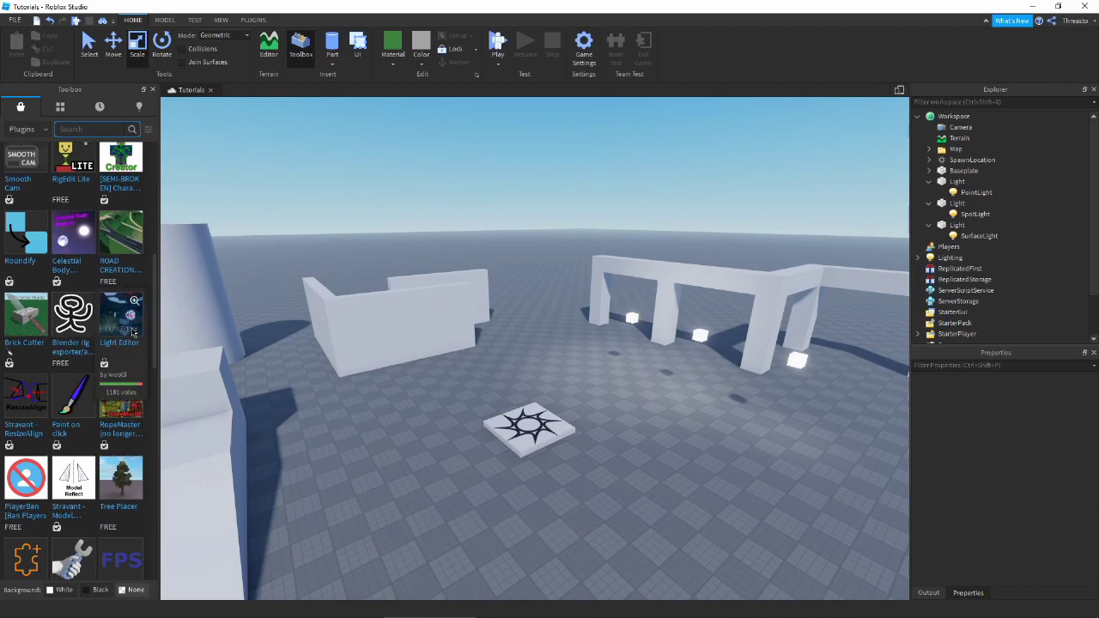
scroll(112, 330, "up", 2)
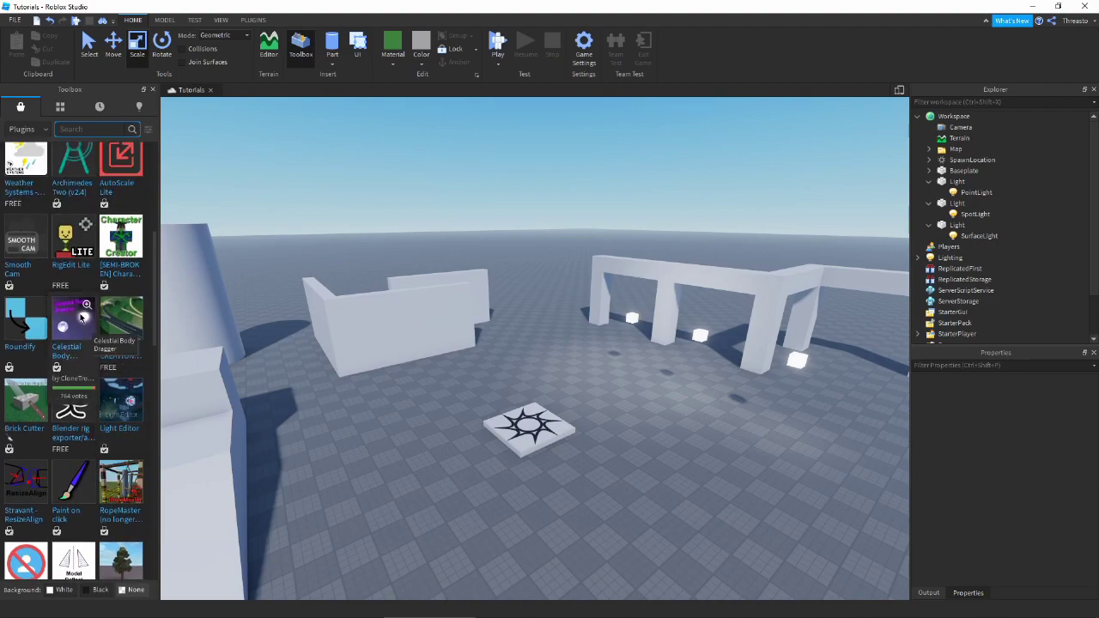
scroll(81, 318, "up", 2)
scroll(82, 318, "down", 3)
scroll(82, 317, "down", 8)
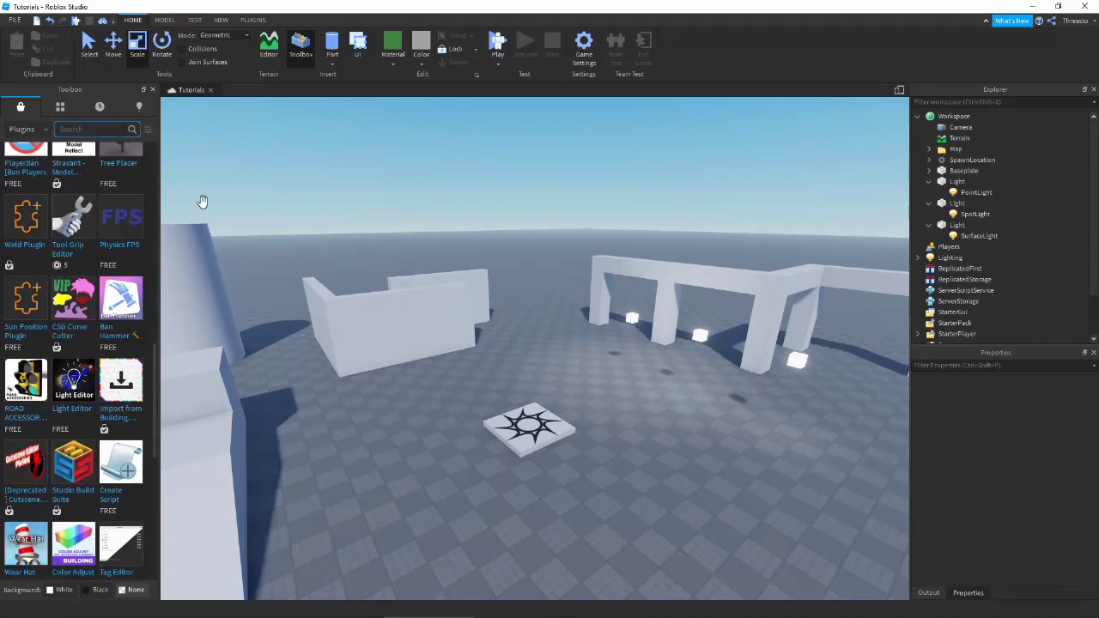
Step: View and close the Atmos plugin details, then launch its Skyboxes browser
left_click(26, 211)
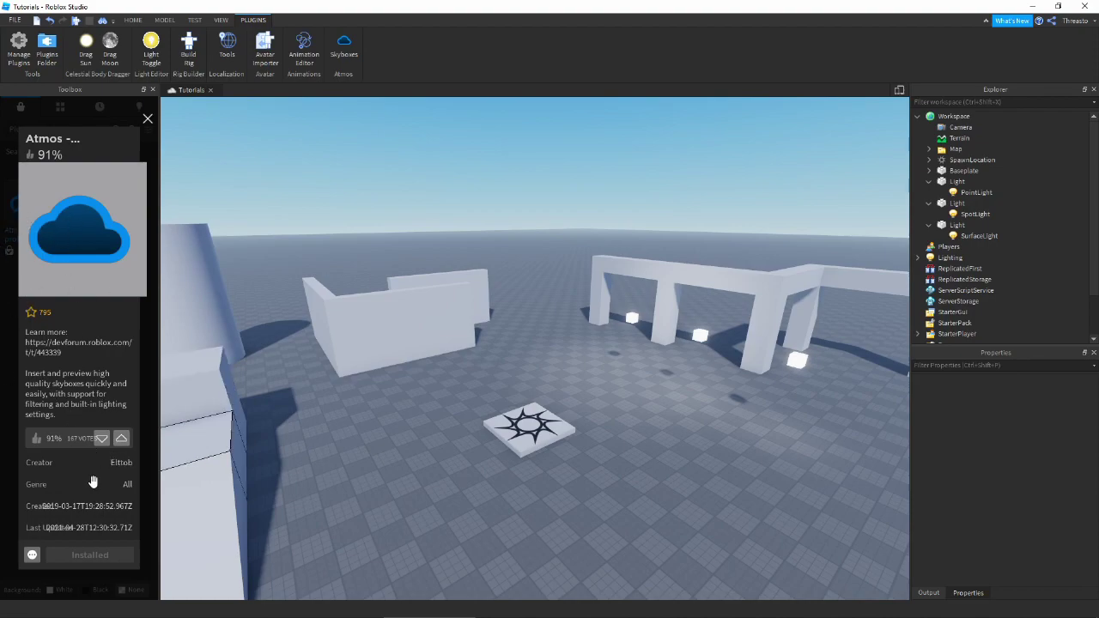
left_click(149, 117)
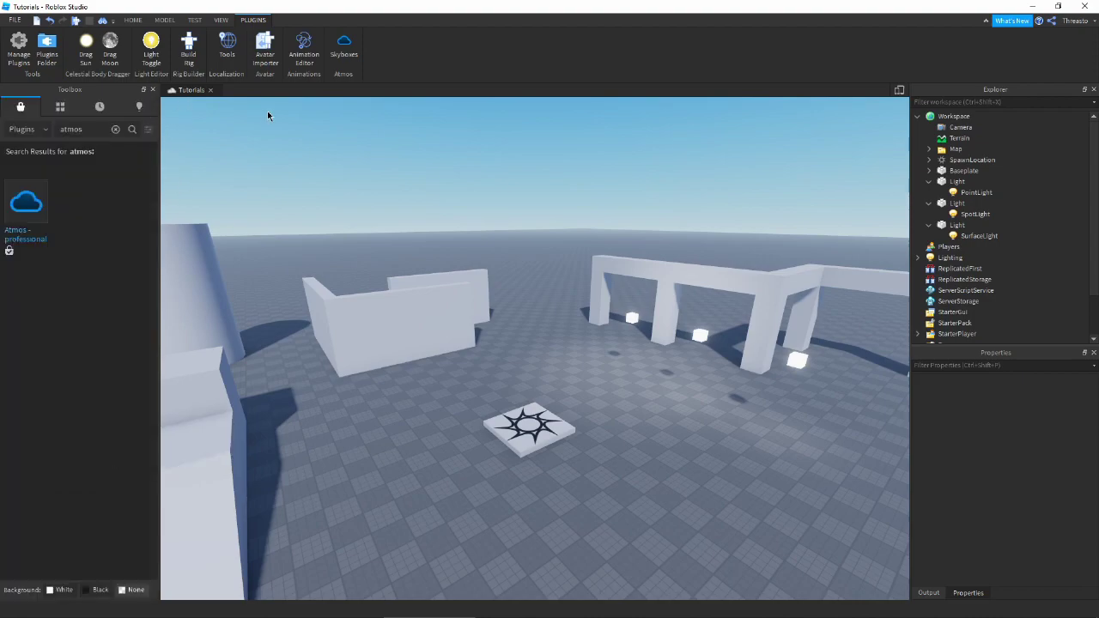
left_click(343, 48)
Step: Dock the Skybox Browser panel on the left side of the window
left_click(153, 89)
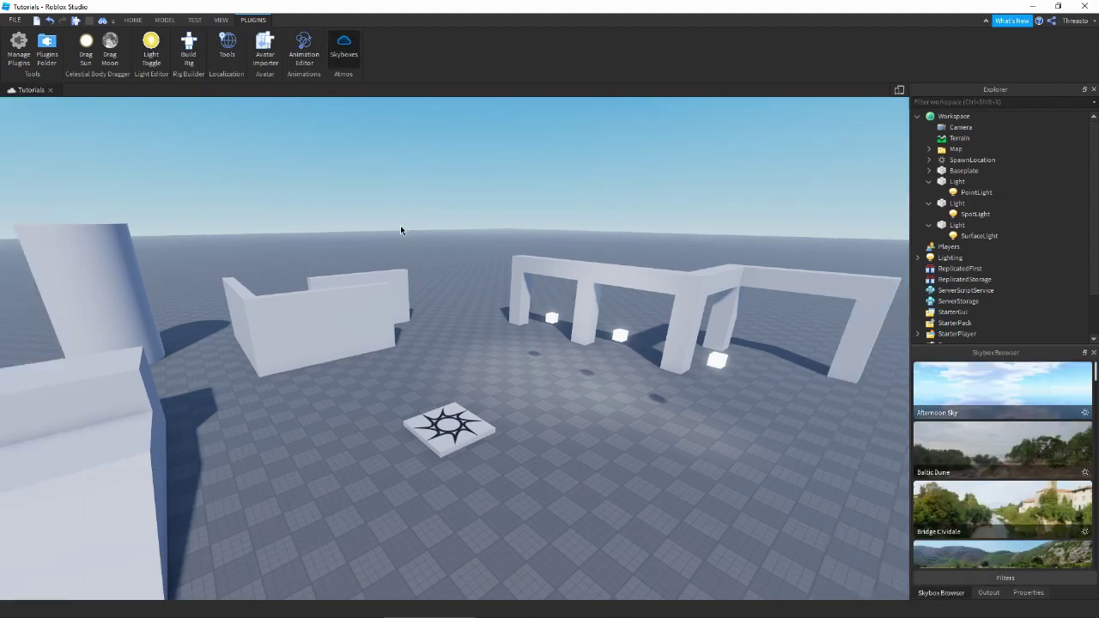
scroll(1003, 464, "down", 2)
left_click_drag(1003, 354, 4, 191)
scroll(58, 192, "down", 3)
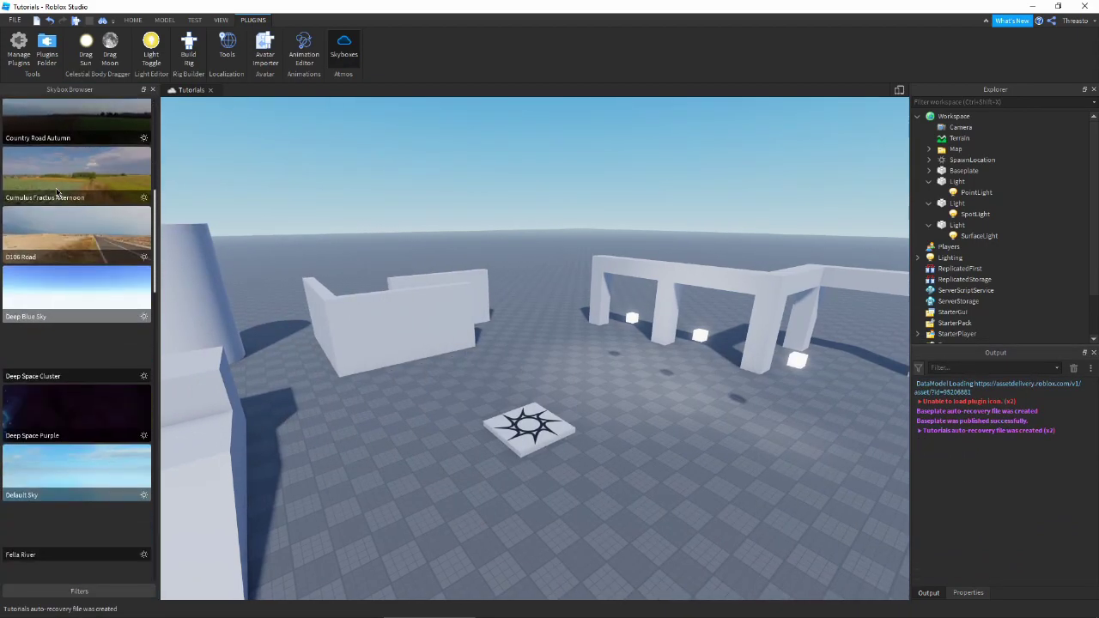
scroll(57, 193, "down", 3)
Step: Filter the skybox list to Sunny weather and Grassy environments
left_click(85, 590)
scroll(101, 403, "down", 1)
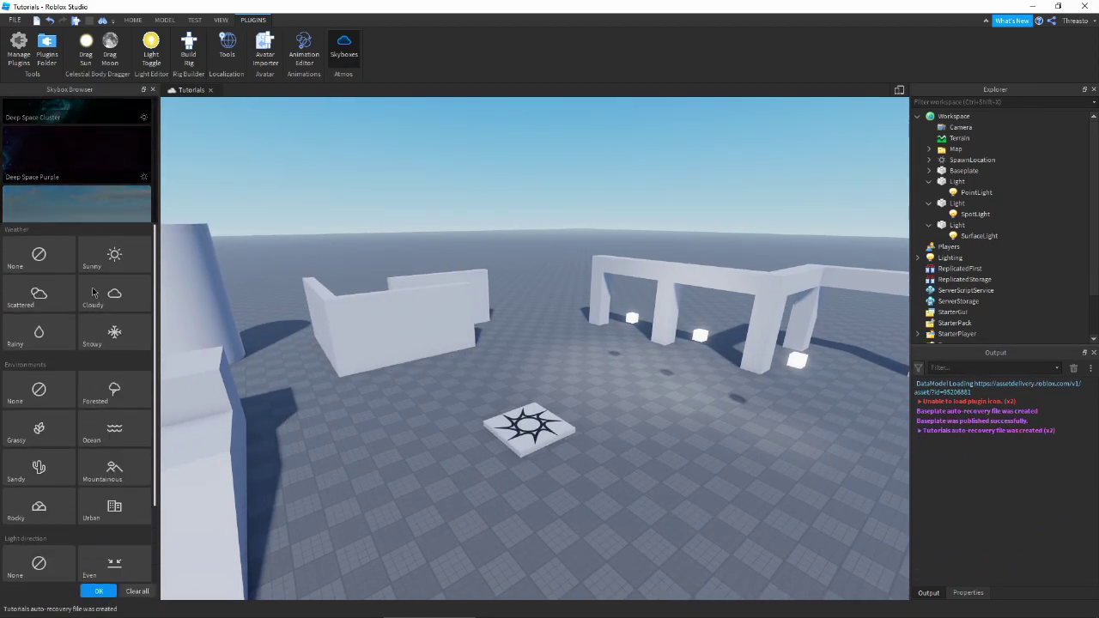
scroll(93, 293, "down", 1)
scroll(96, 361, "down", 1)
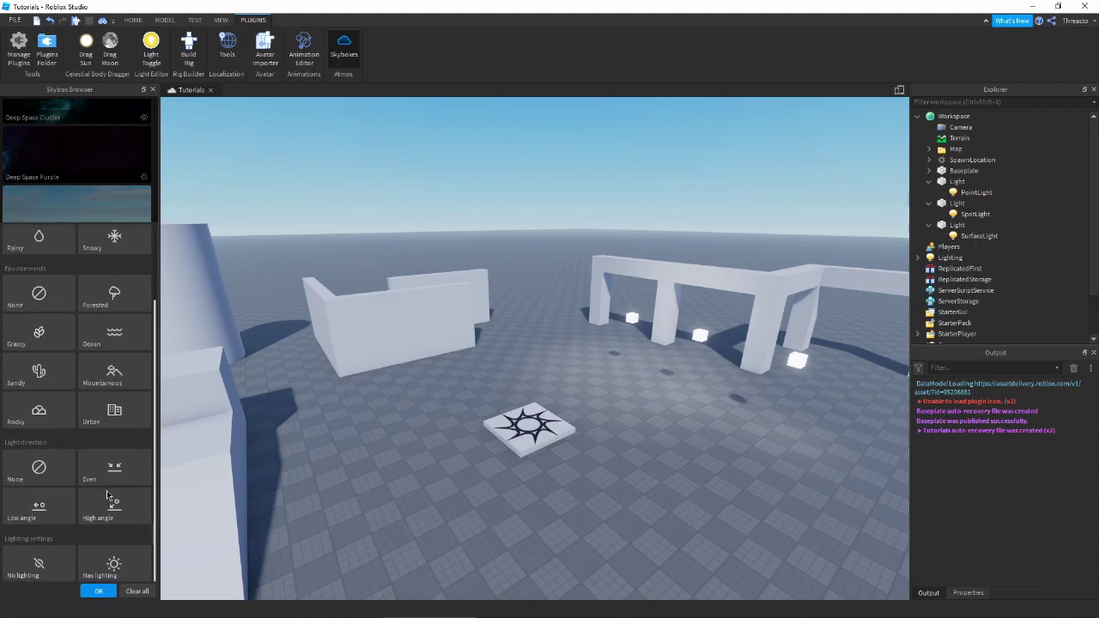
scroll(107, 496, "up", 2)
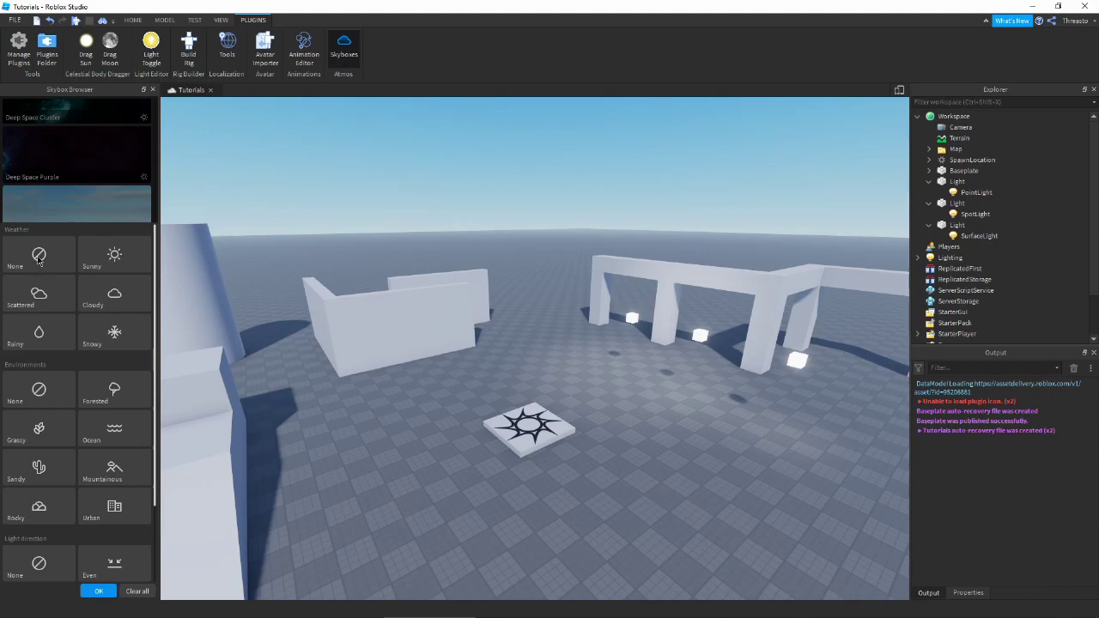
left_click(115, 261)
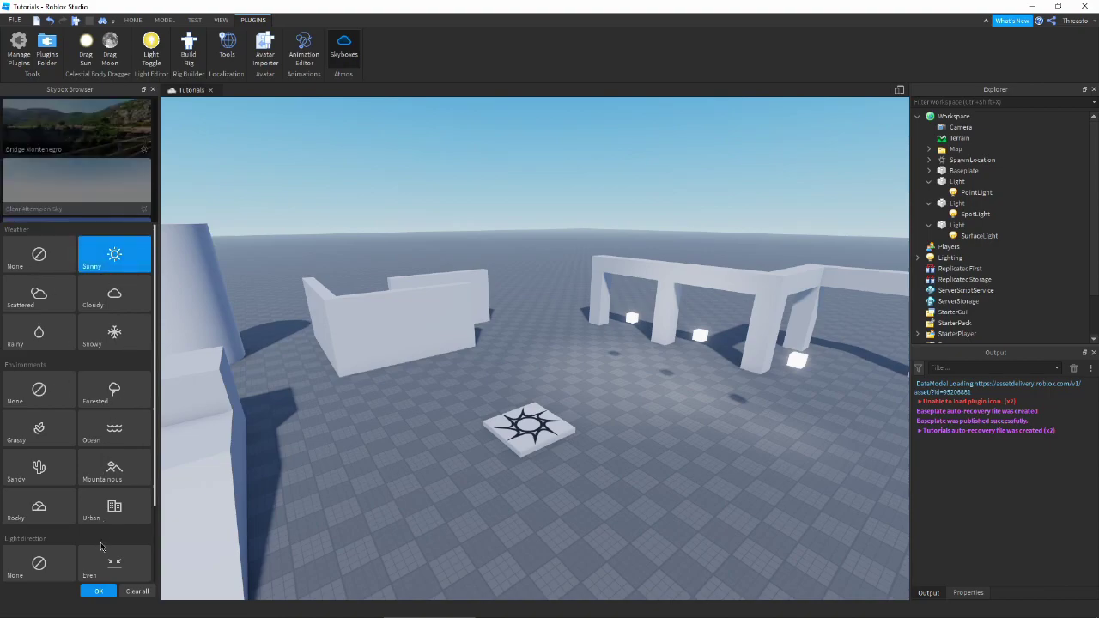
left_click(97, 592)
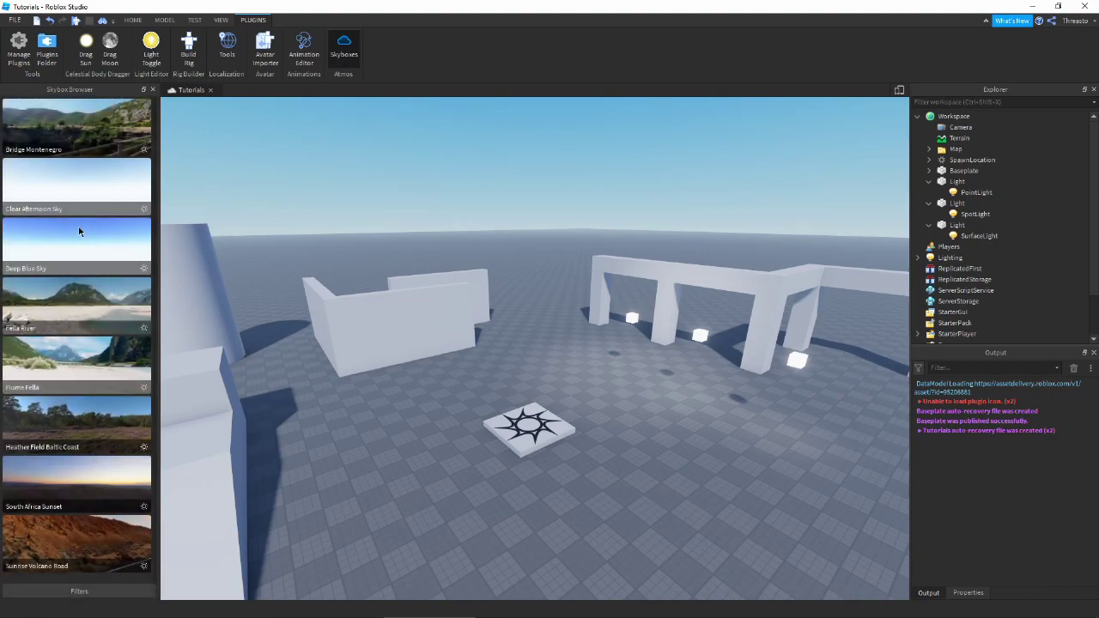
left_click(97, 592)
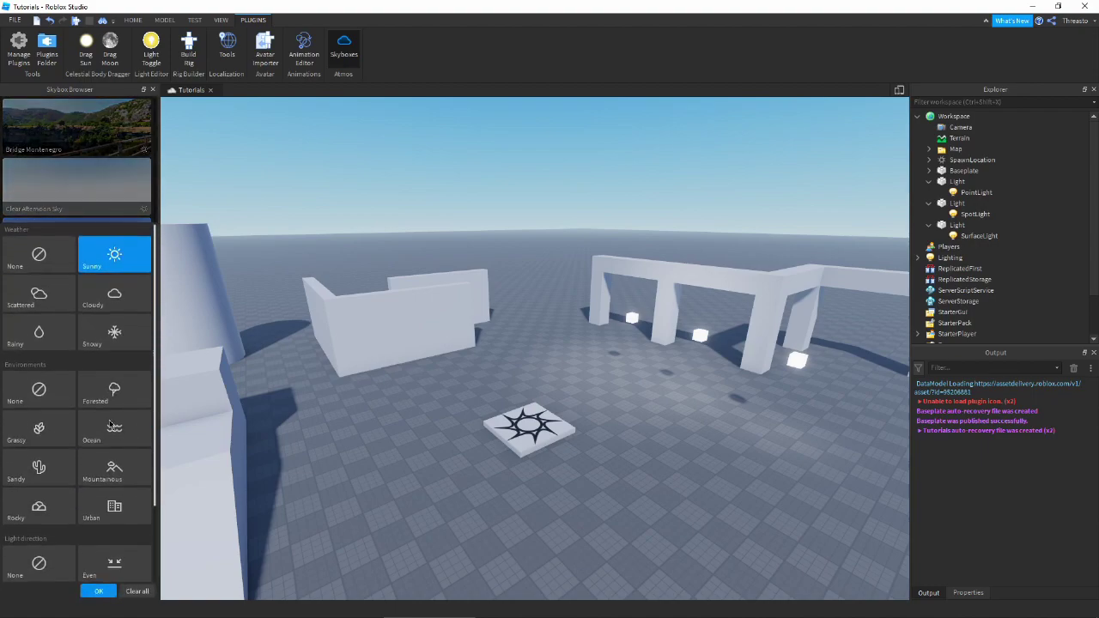
left_click(38, 434)
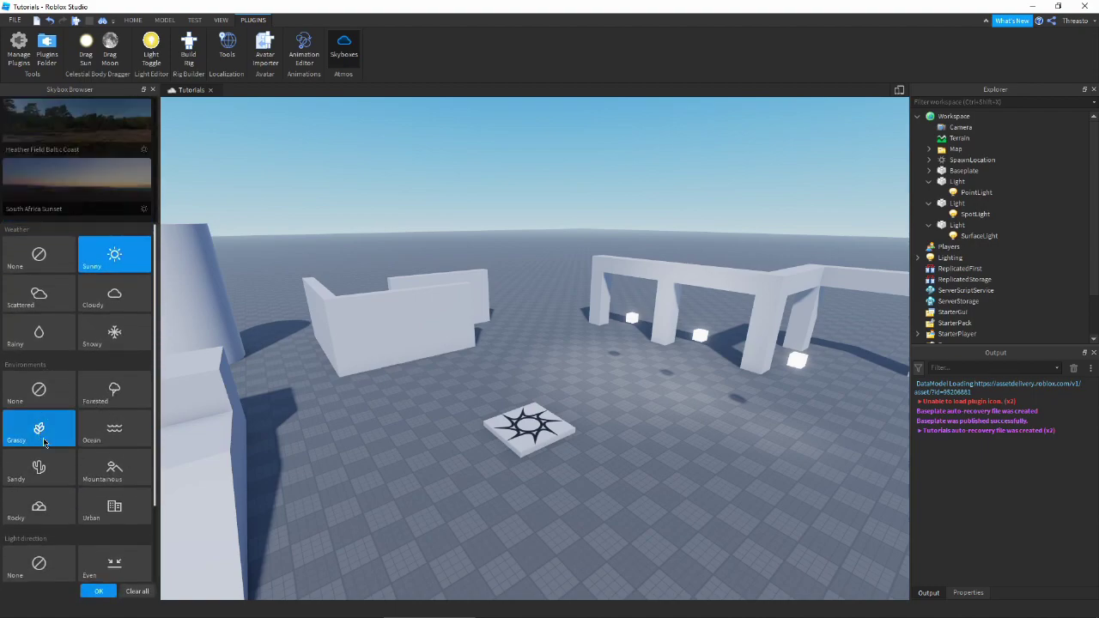
left_click(97, 592)
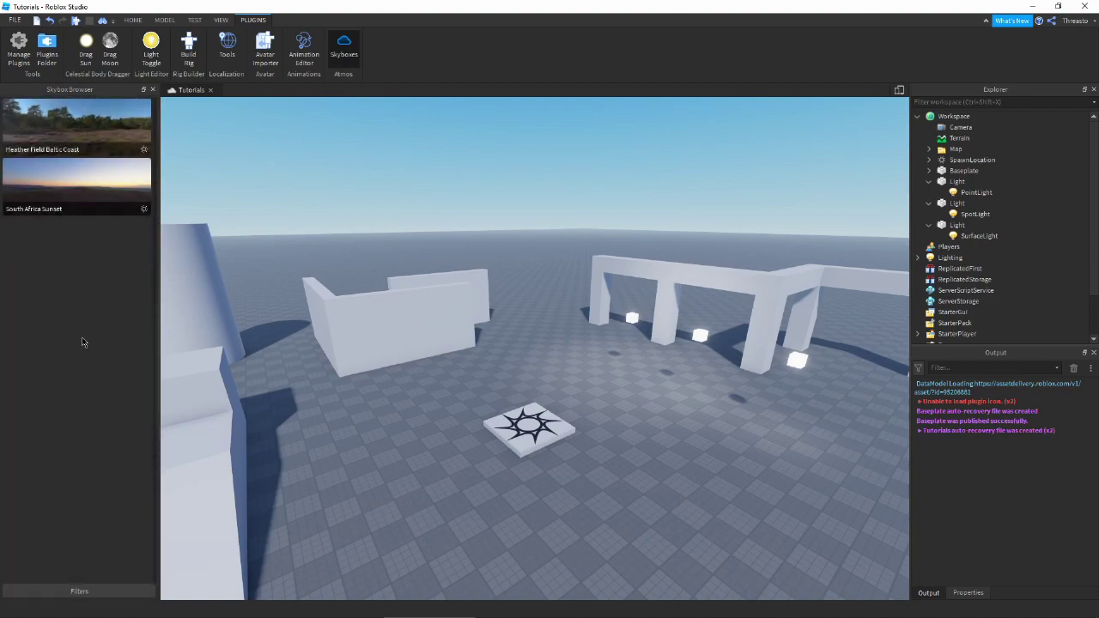
Step: Preview and apply Heather Field Baltic Coast, check Lighting's new items, then undo it
left_click(86, 135)
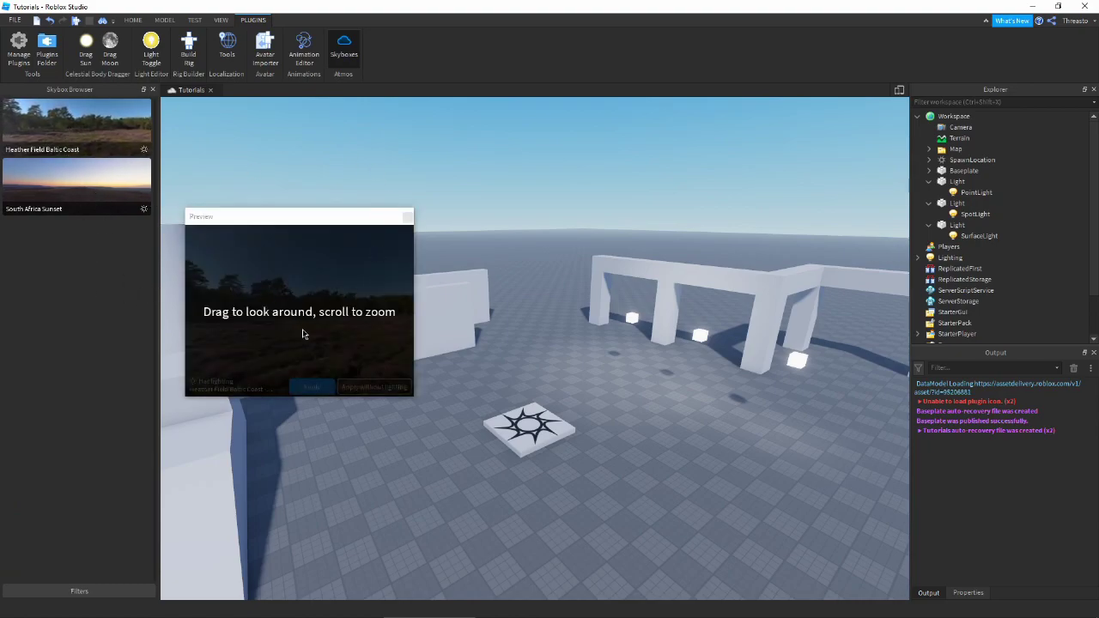
mouse_move(328, 247)
left_mouse_down()
mouse_move(273, 297)
mouse_move(309, 289)
left_mouse_up()
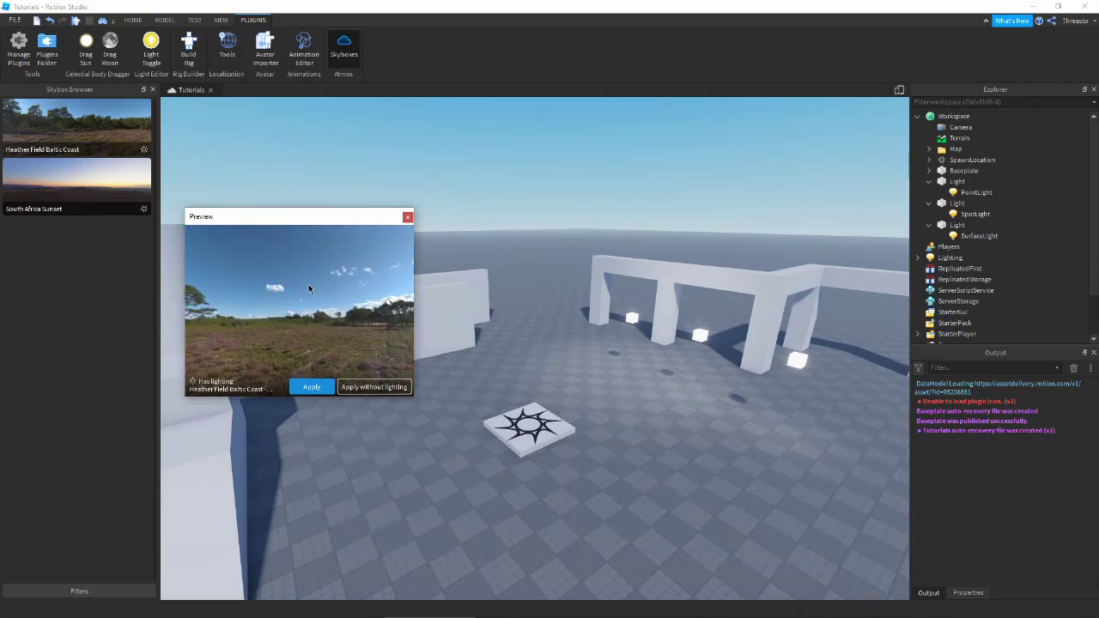
left_click_drag(340, 335, 217, 337)
left_click(327, 385)
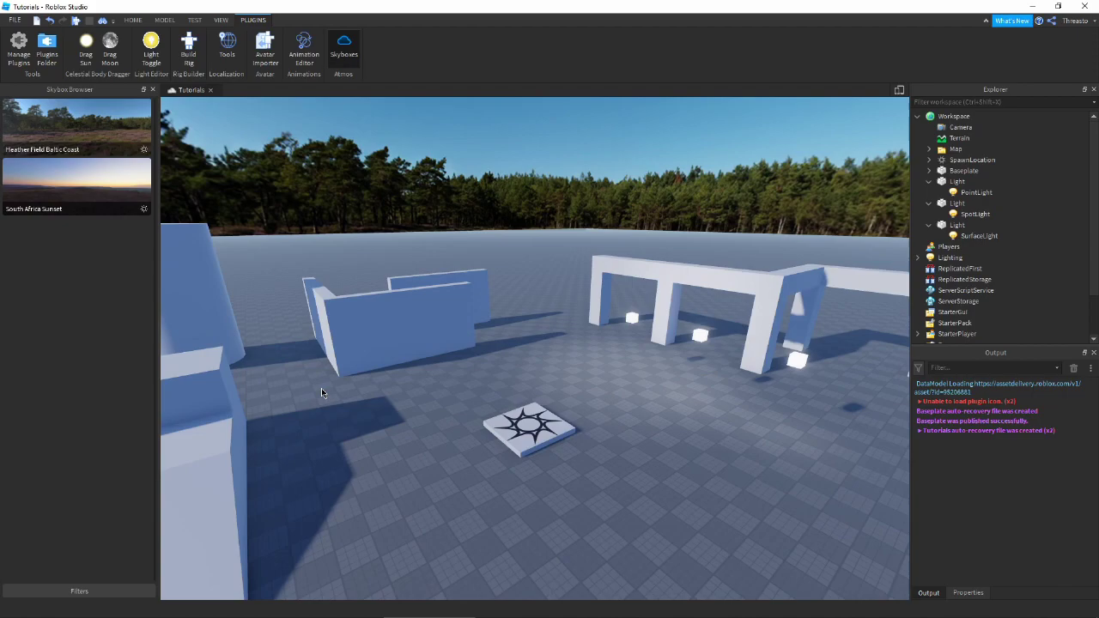
scroll(493, 313, "down", 5)
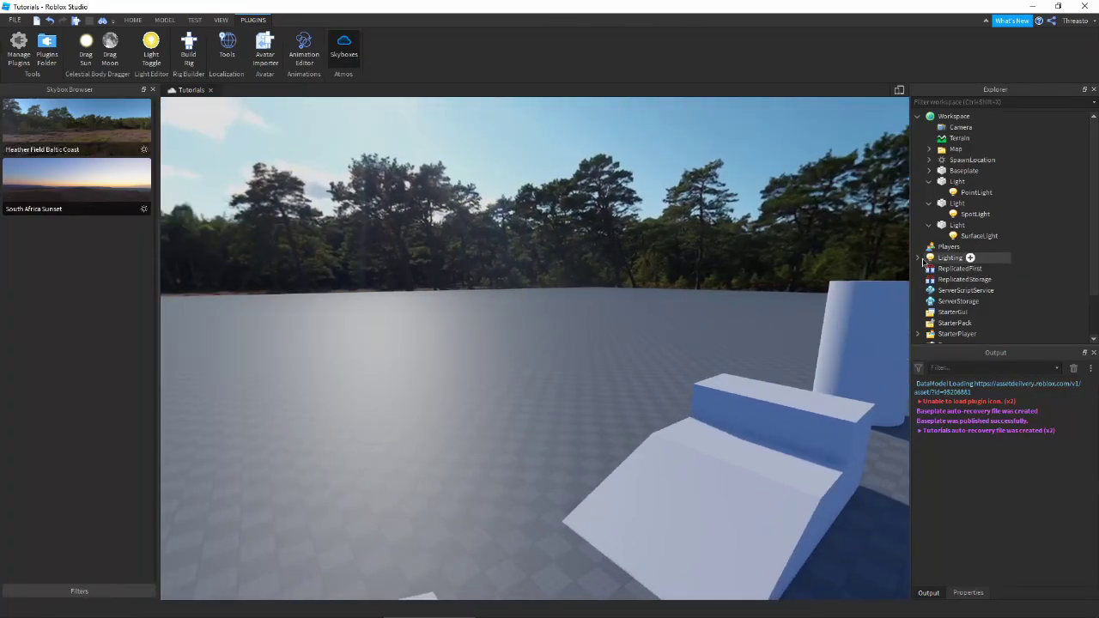
left_click(919, 258)
scroll(932, 263, "down", 1)
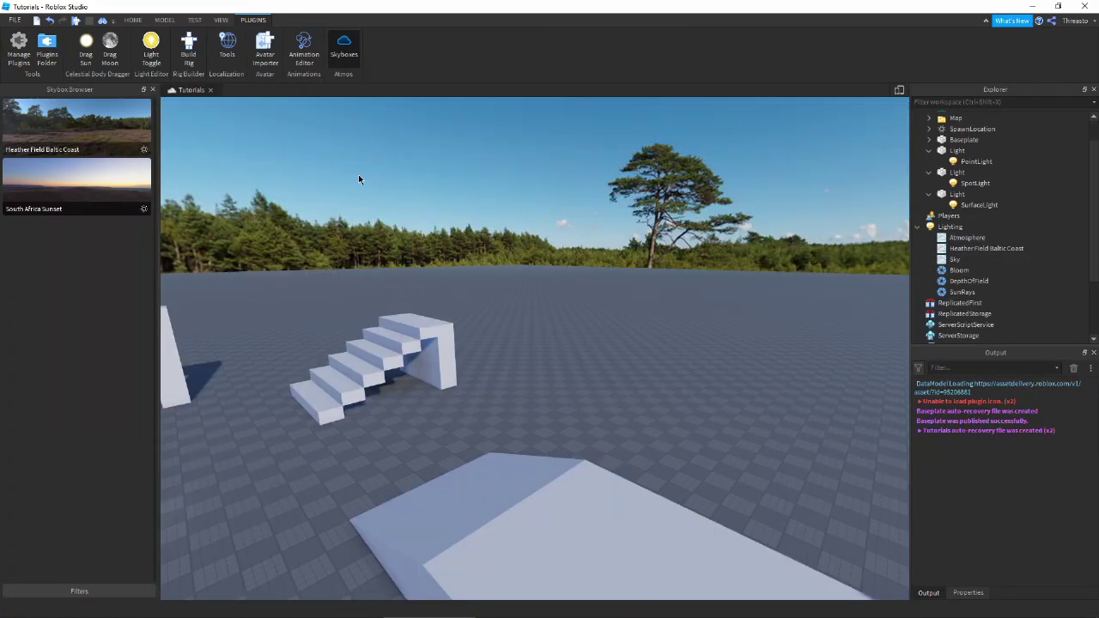
key("ctrl+z")
Step: Reapply Heather Field Baltic Coast, inspect its Atmosphere object, and undo it again
left_click(73, 127)
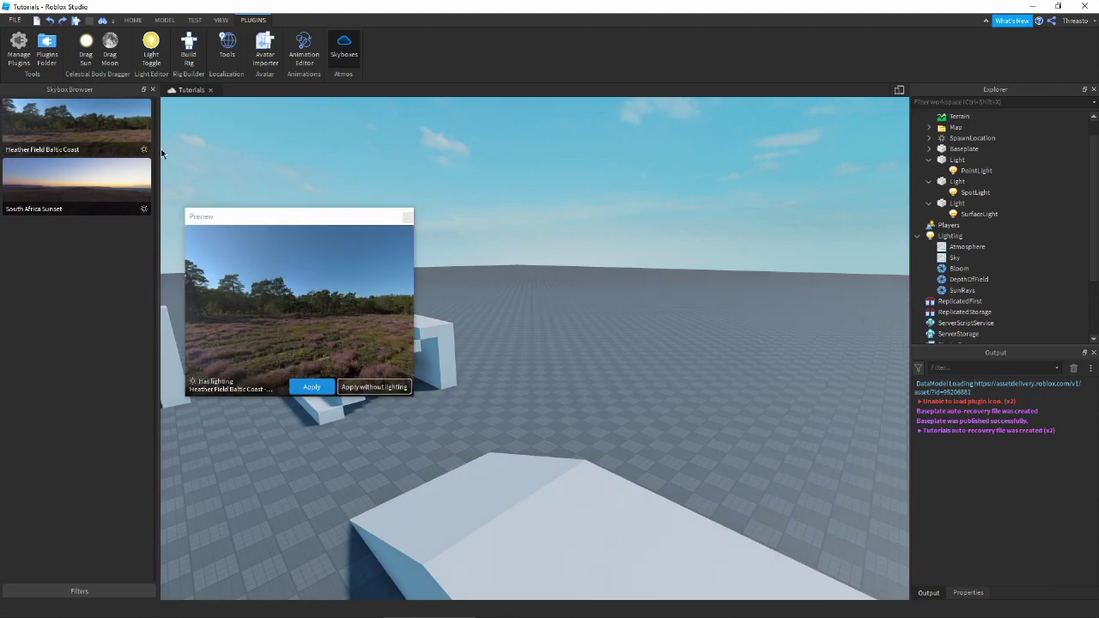
left_click(359, 388)
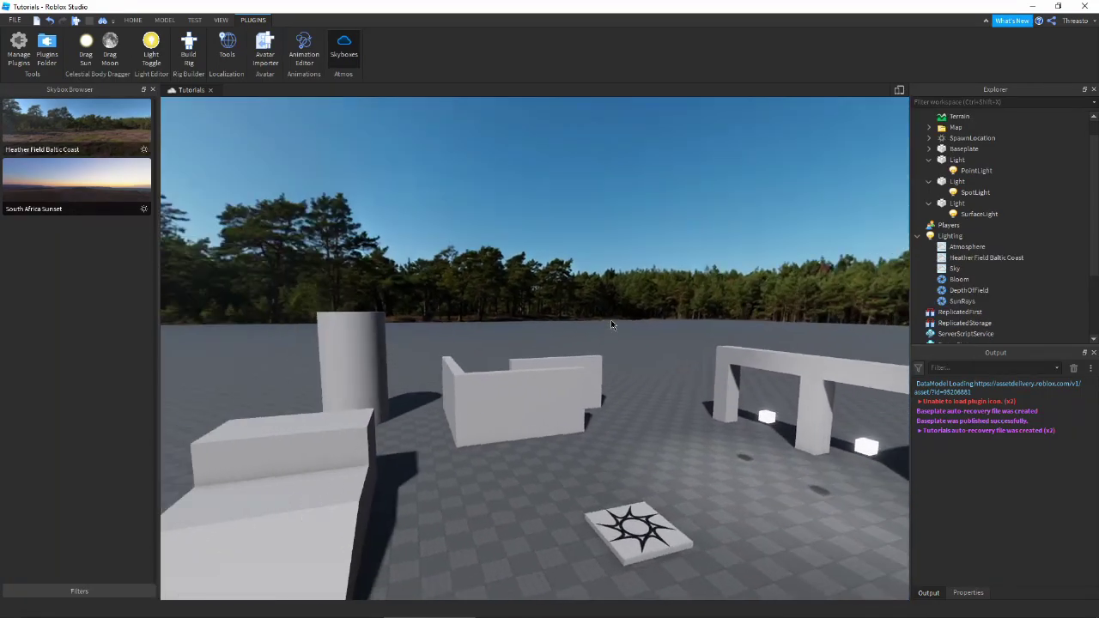
left_click(983, 258)
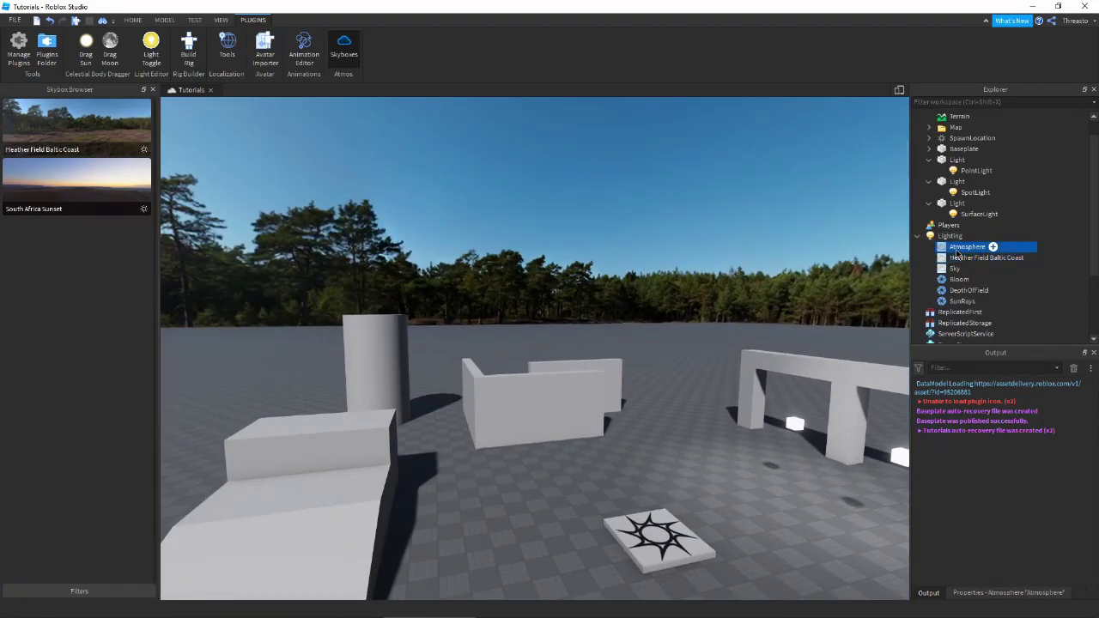
key("ctrl+z")
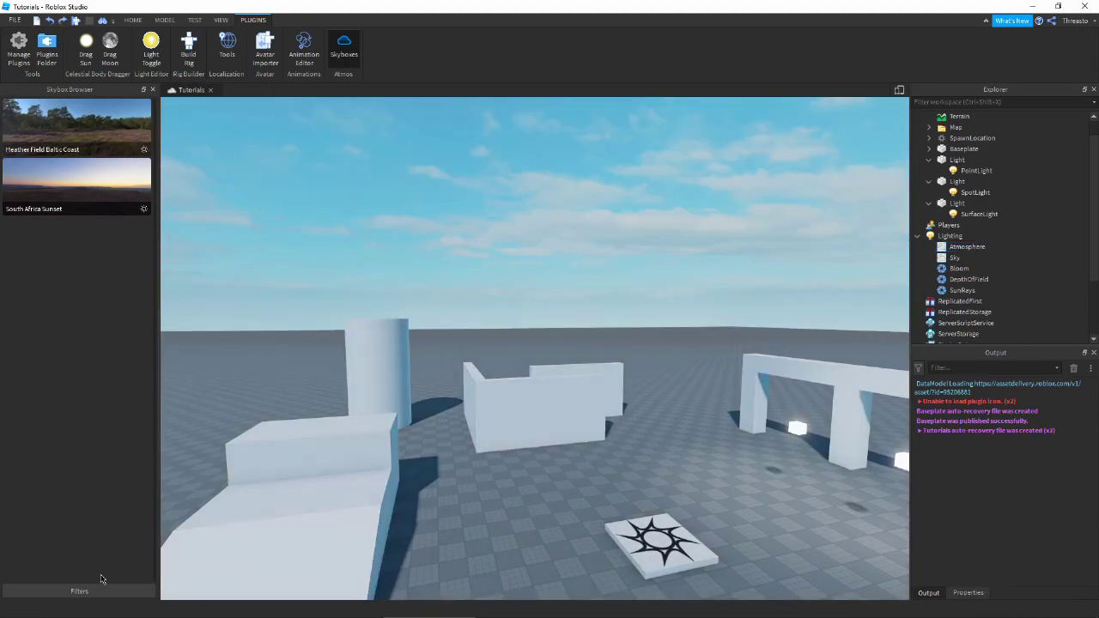
Step: Remove the Sunny and Grassy skybox filters
left_click(93, 591)
left_click(114, 254)
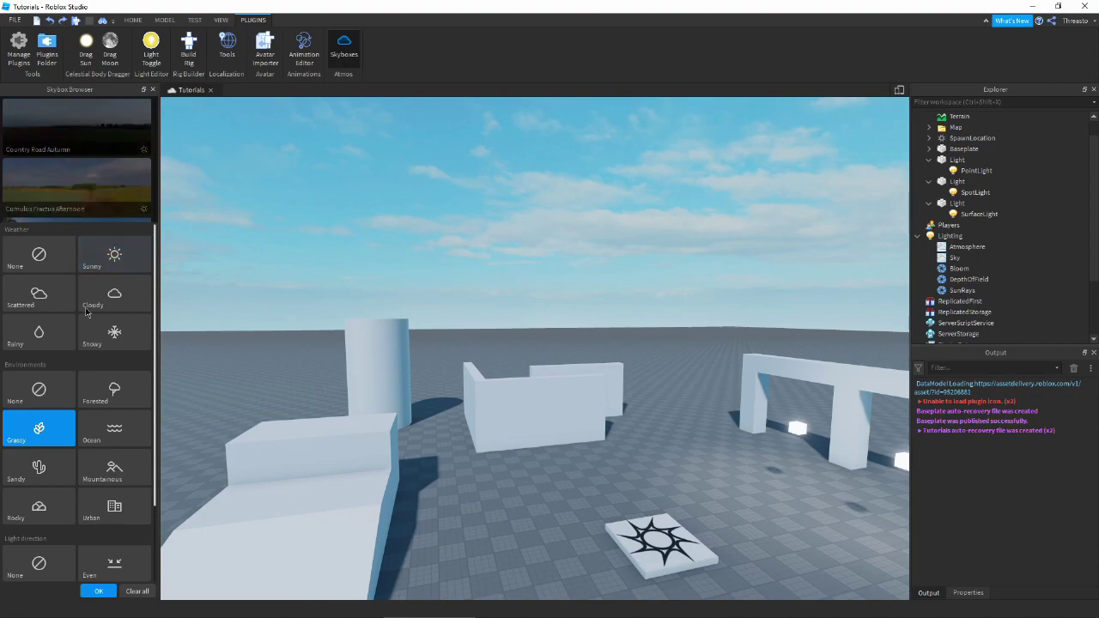
left_click(38, 428)
Step: Preview and apply the Afternoon Sky skybox, look around it, and show Properties
left_click(77, 125)
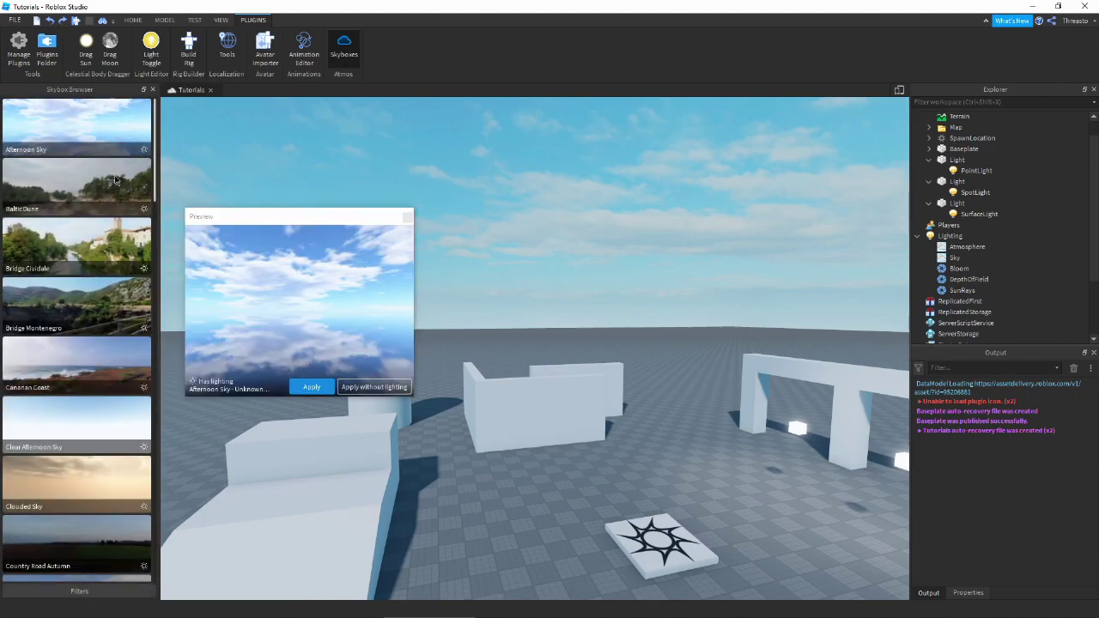
left_click_drag(365, 309, 267, 329)
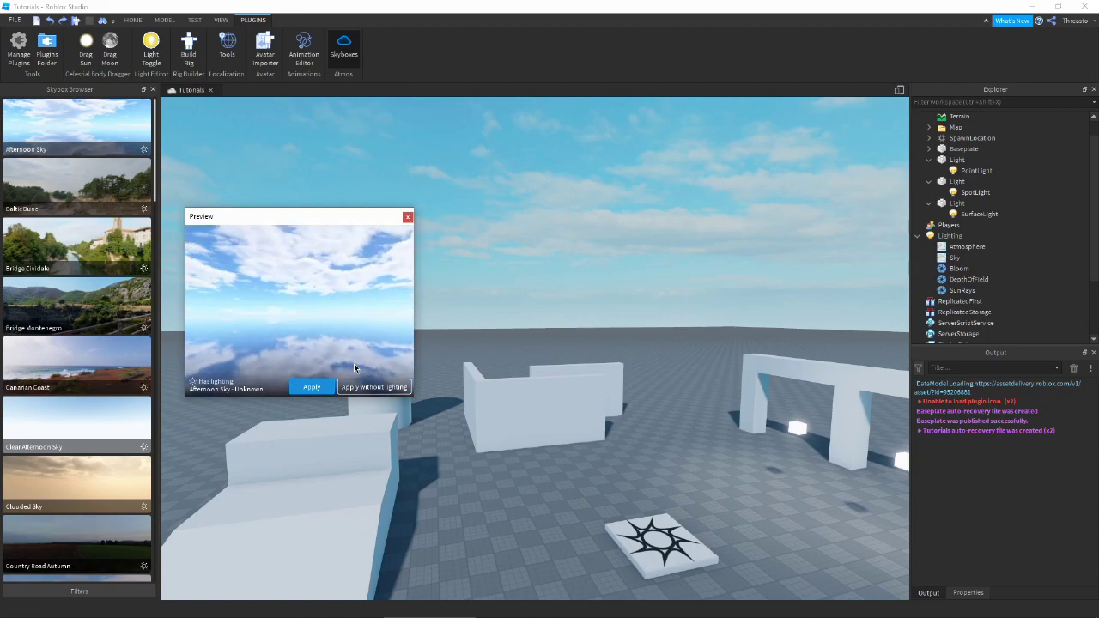
left_click(324, 389)
right_click_drag(508, 312, 521, 298)
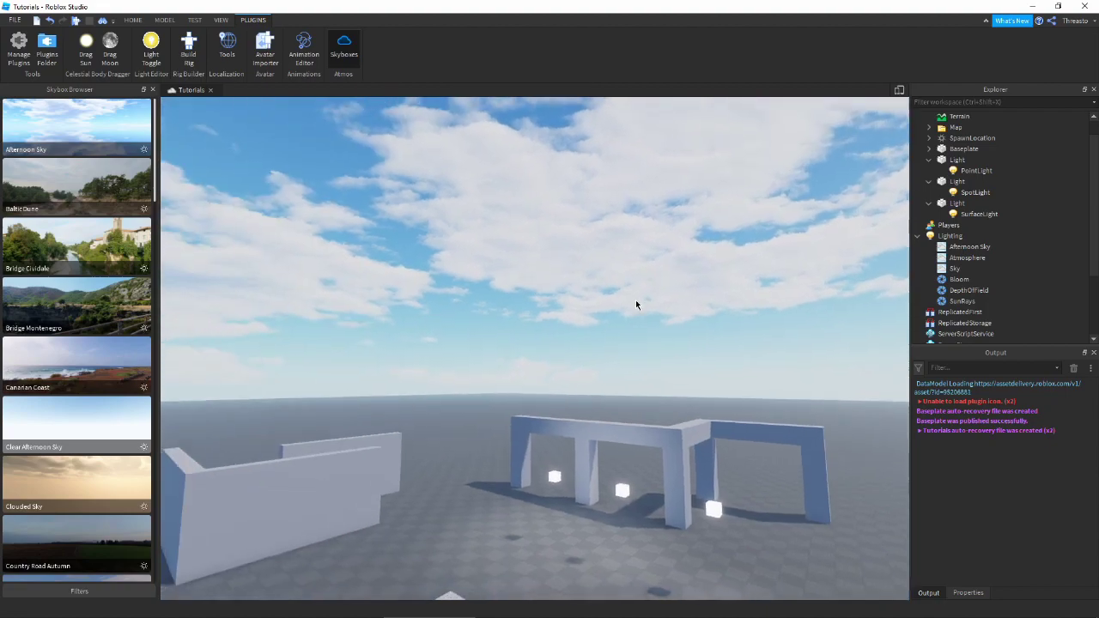
right_click_drag(635, 299, 638, 302)
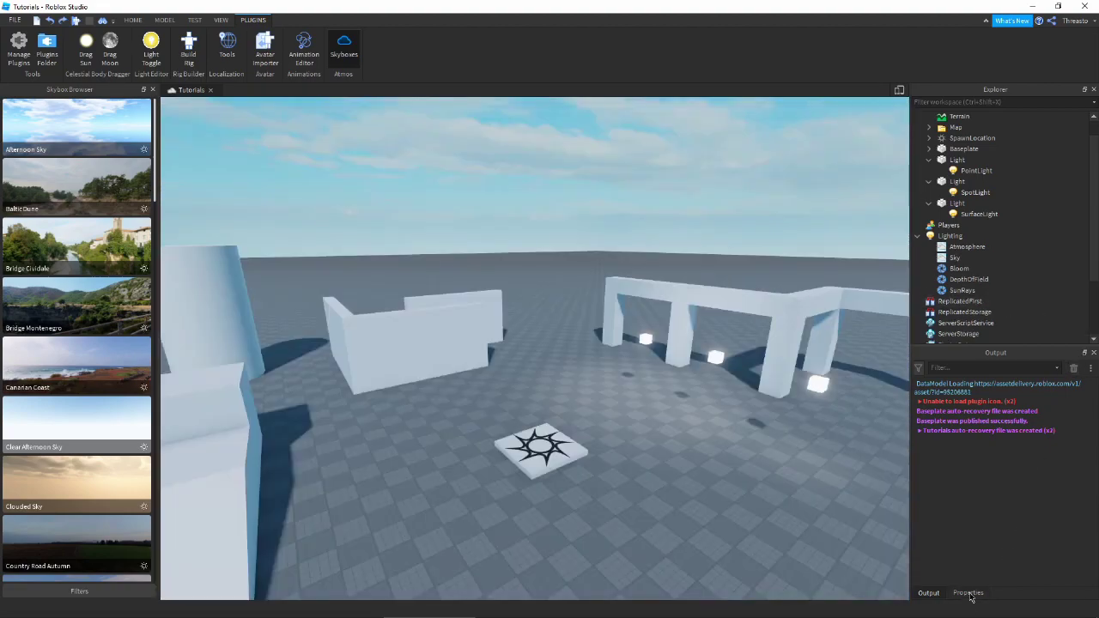
left_click(968, 593)
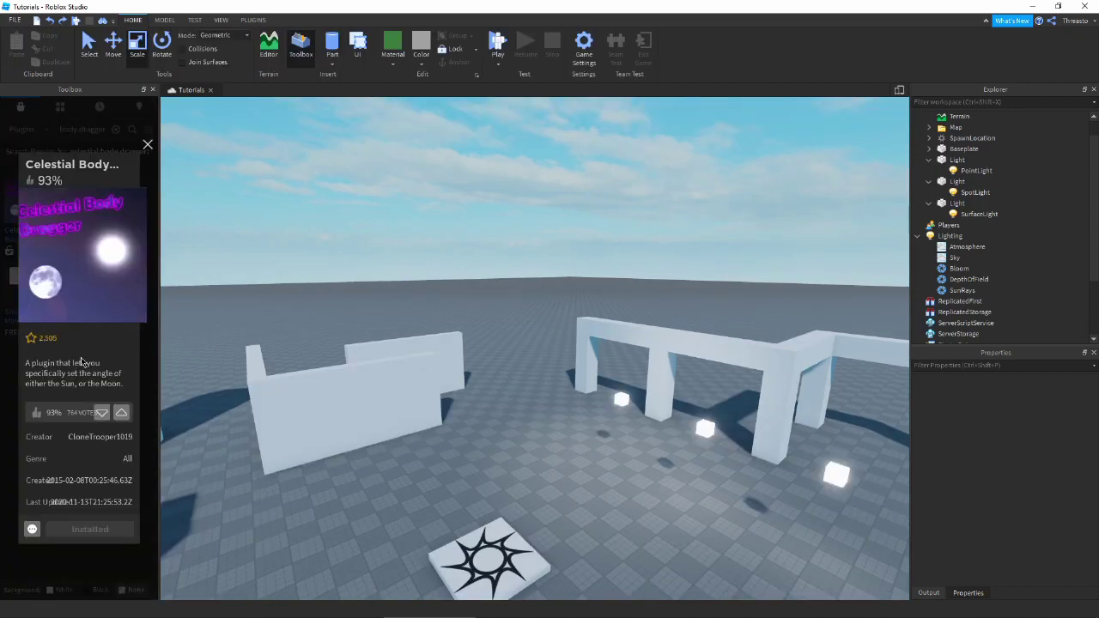
Step: Show the Plugins tab's sun and moon draggers and Light Editor, turning toward the walls
left_click(254, 20)
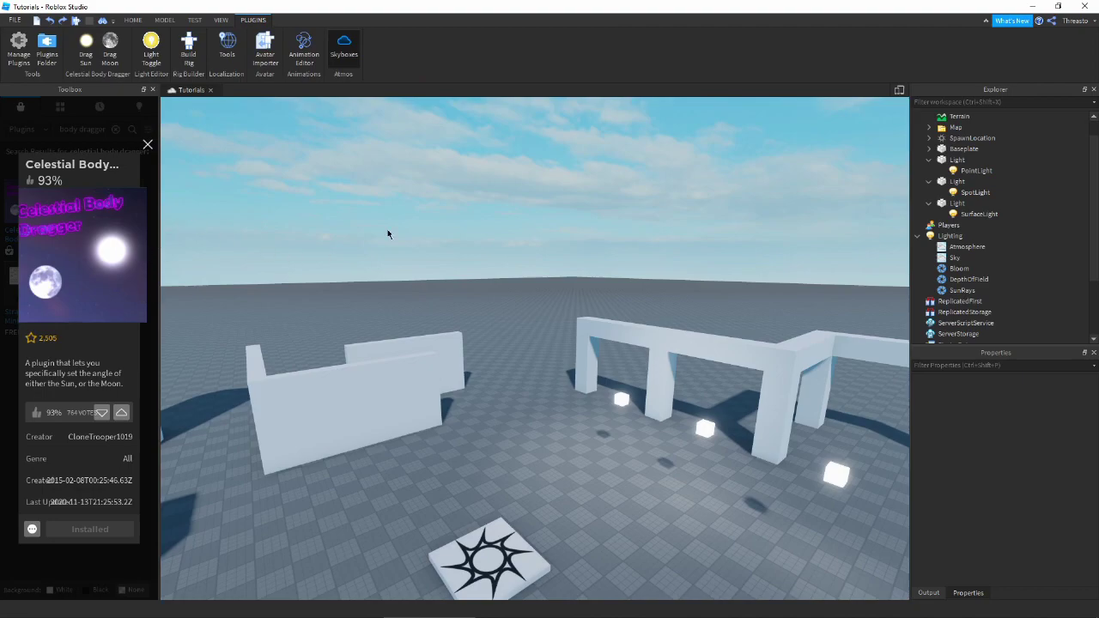
right_click_drag(387, 234, 408, 225)
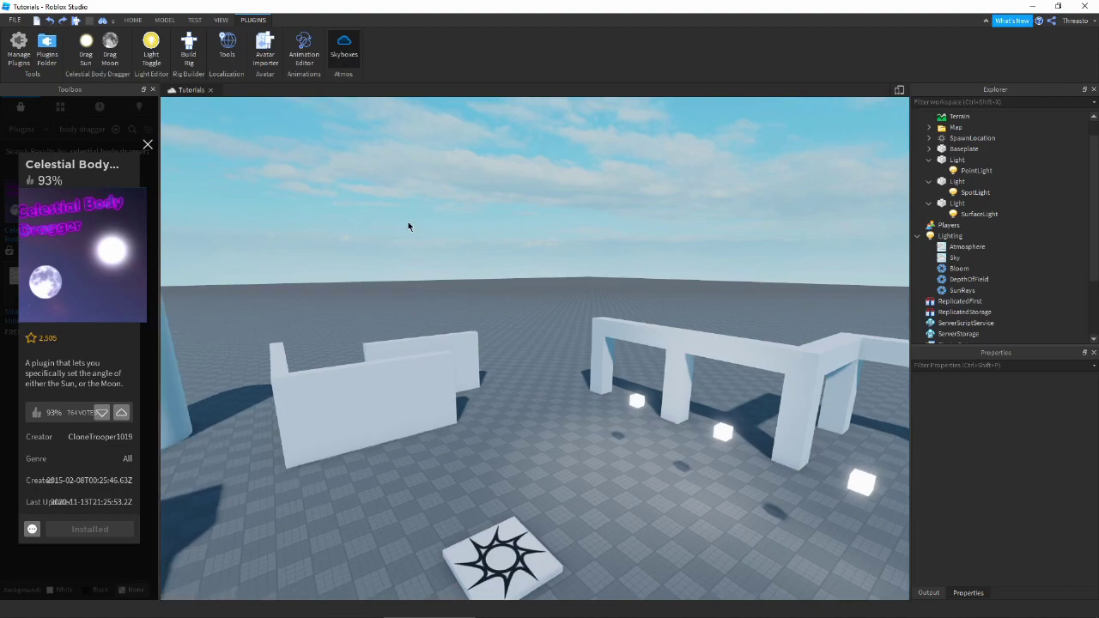
Step: Select Lighting and drag the sun across the sky to change time and latitude
left_click(948, 237)
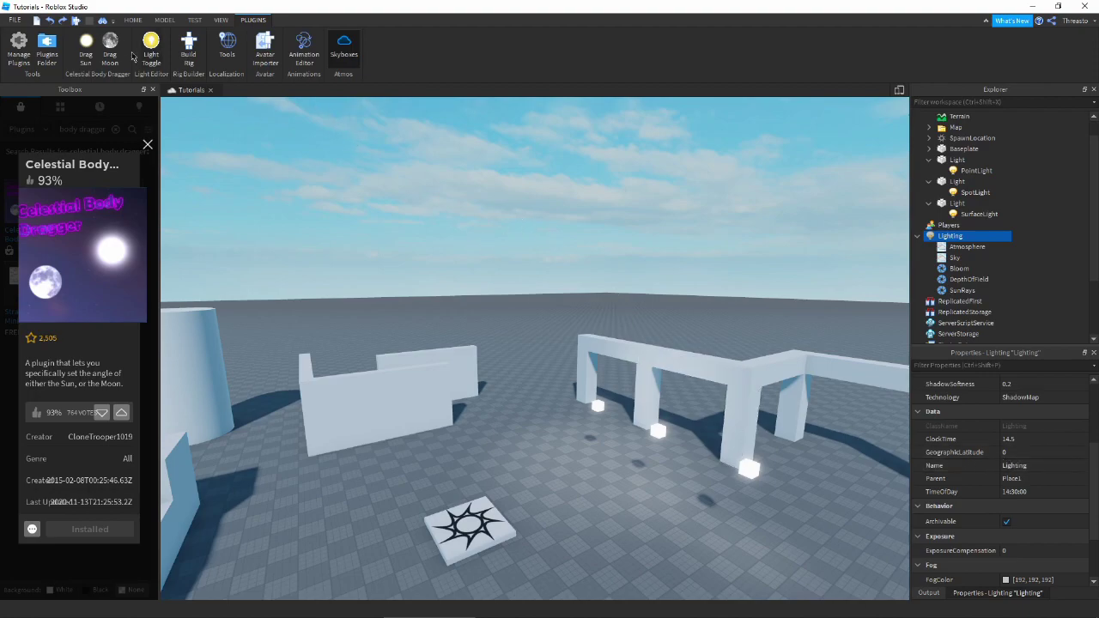
right_click_drag(448, 273, 454, 272)
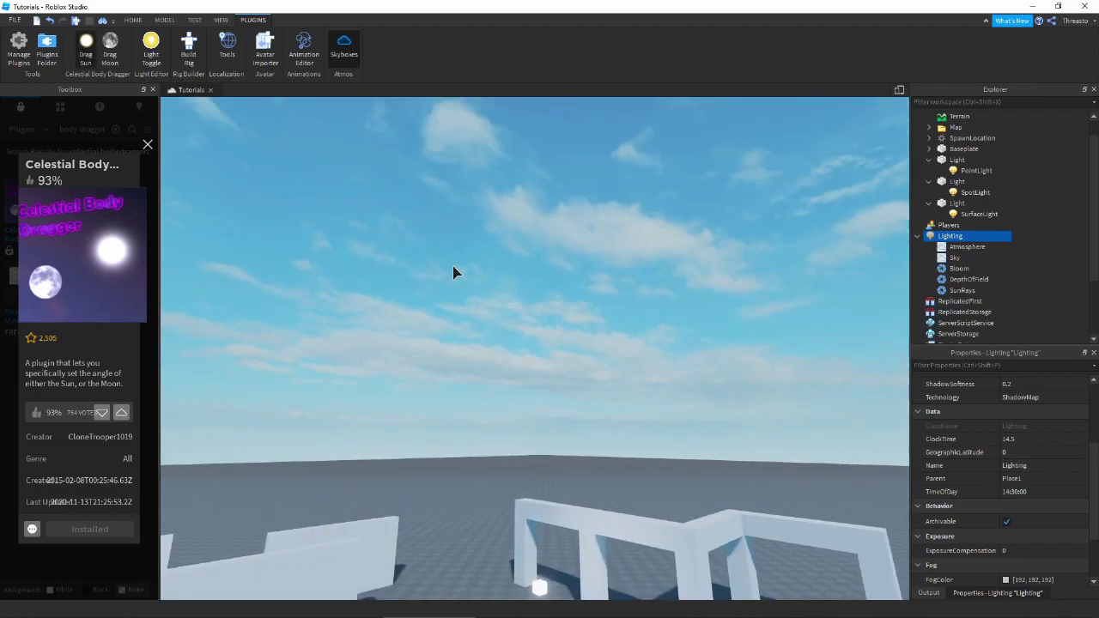
right_click_drag(559, 274, 552, 275)
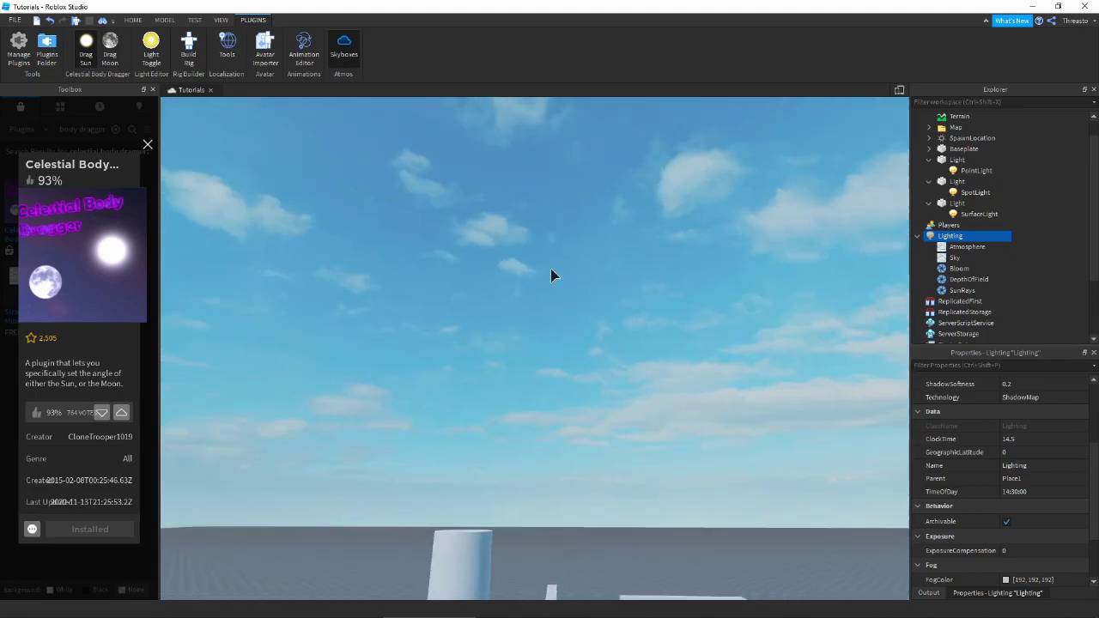
left_click_drag(552, 275, 540, 244)
right_click_drag(540, 244, 620, 267)
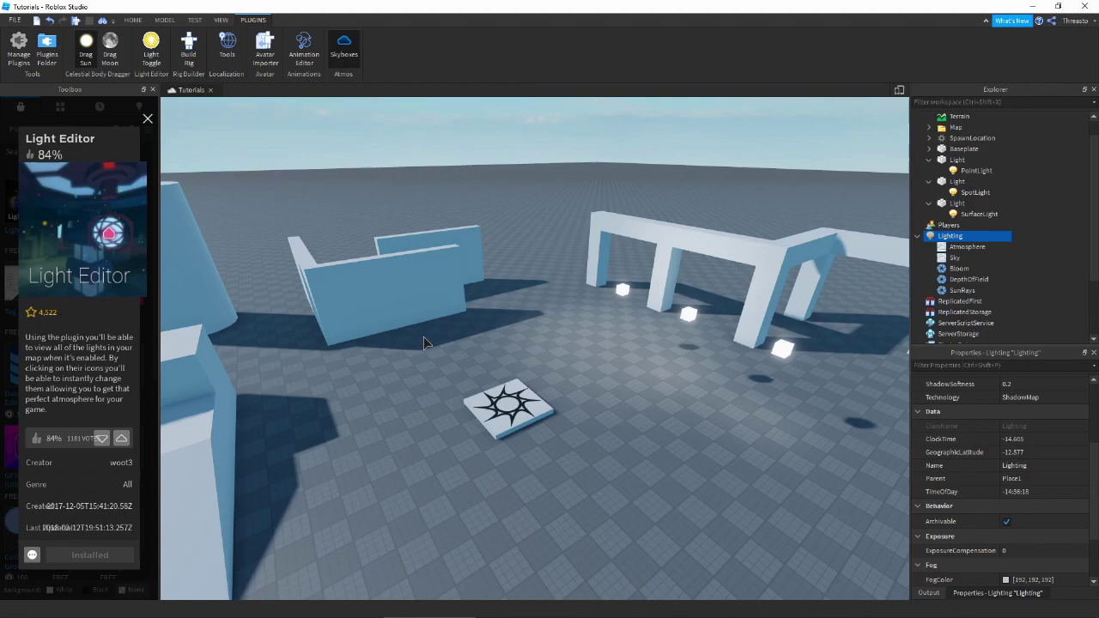
Step: Turn on Light Toggle markers for every light and orbit toward the arches
left_click(162, 61)
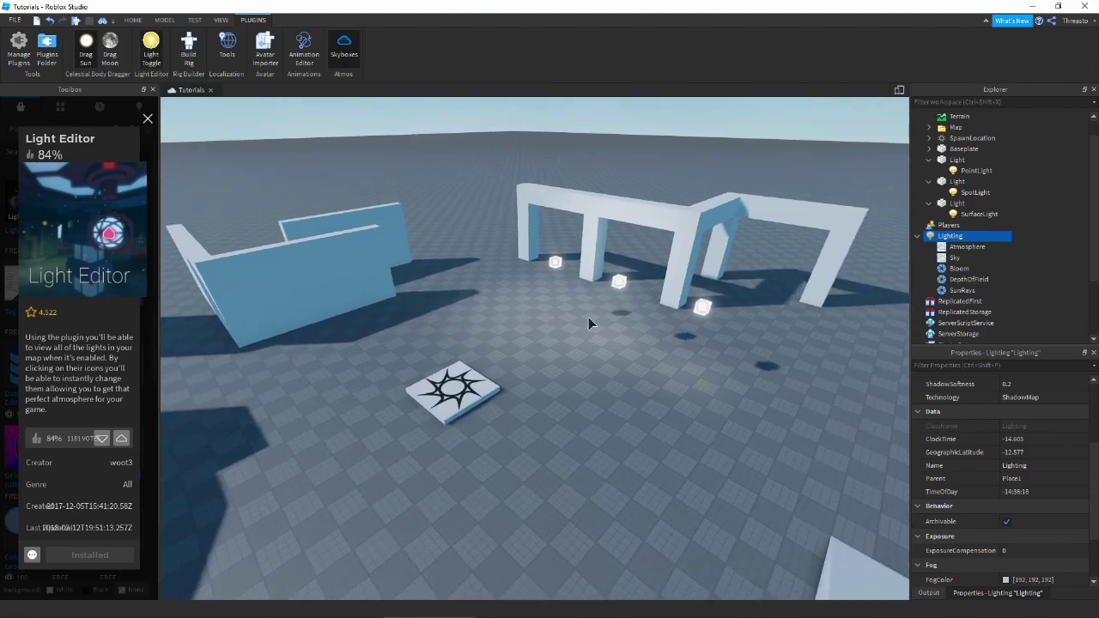
scroll(625, 316, "up", 5)
scroll(626, 316, "up", 3)
mouse_move(520, 303)
right_mouse_down()
mouse_move(632, 265)
mouse_move(384, 314)
mouse_move(577, 376)
mouse_move(548, 302)
mouse_move(392, 329)
mouse_move(432, 357)
mouse_move(418, 327)
mouse_move(528, 292)
right_mouse_up()
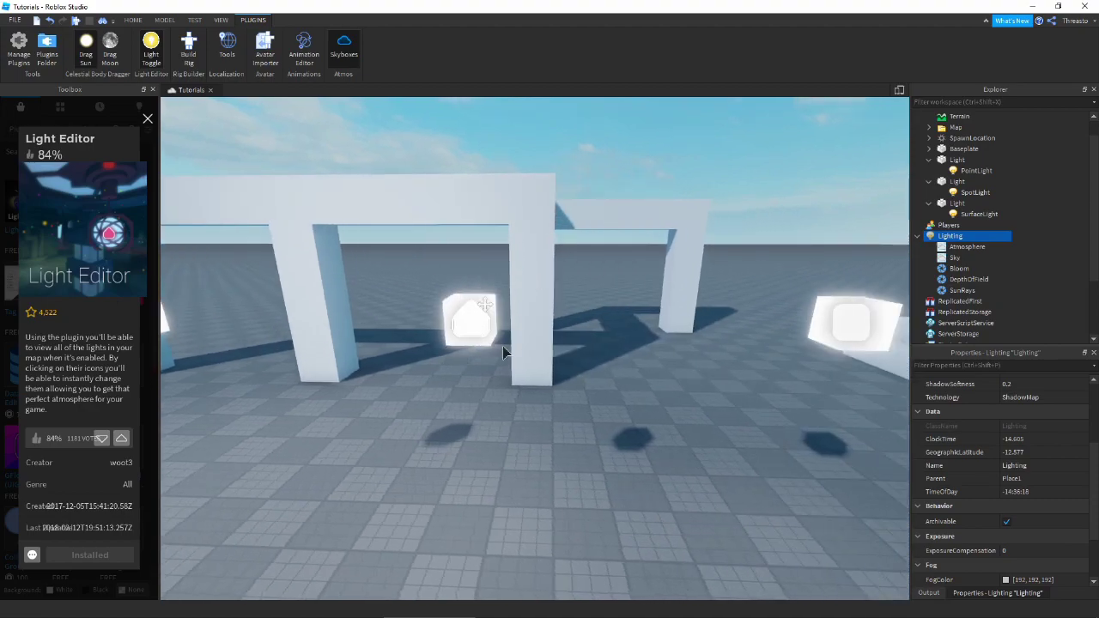
mouse_move(503, 351)
right_mouse_down()
mouse_move(607, 318)
mouse_move(427, 221)
right_mouse_up()
Step: Select the left cube's point light via its marker and frame the view on it
left_click(581, 323)
scroll(393, 356, "up", 5)
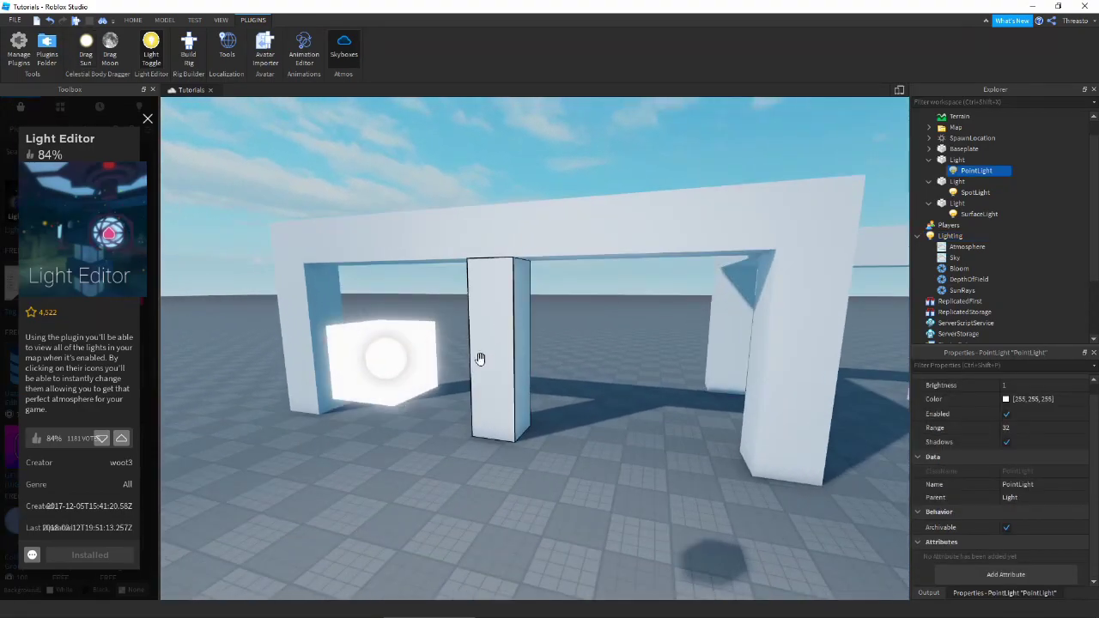
key("f")
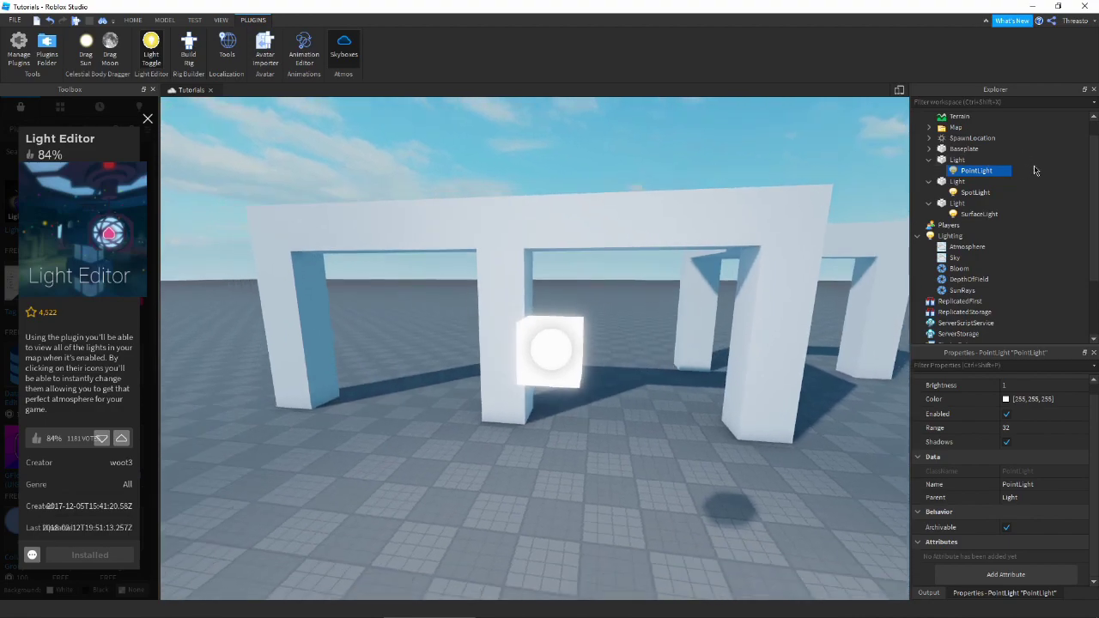
left_click(979, 171)
middle_click_drag(576, 359, 521, 361)
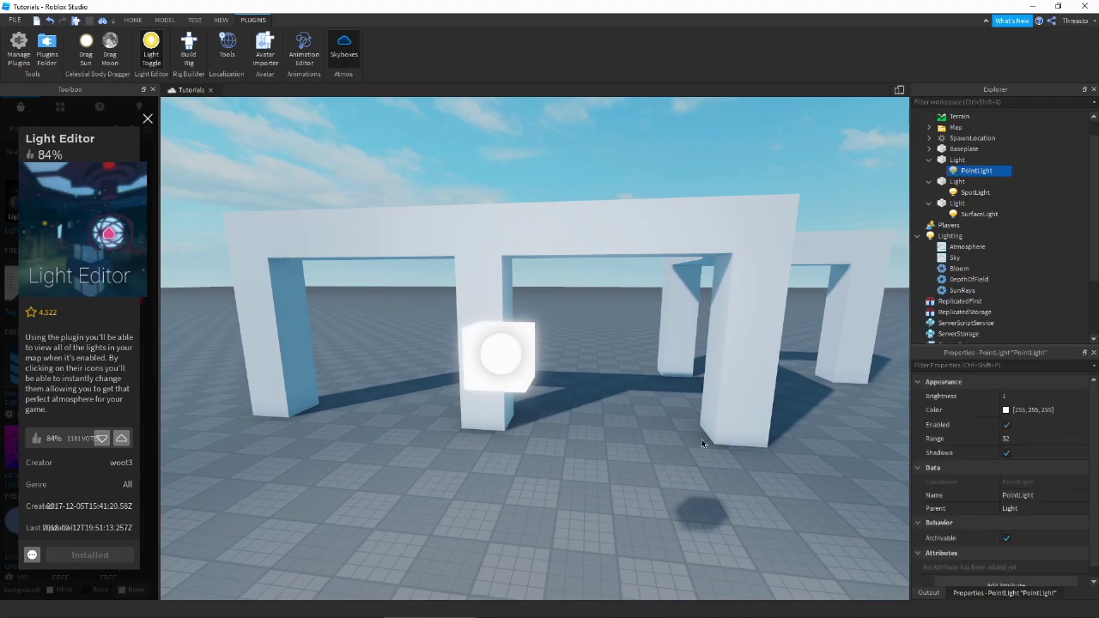
left_click(583, 471)
scroll(583, 470, "up", 5)
key("a")
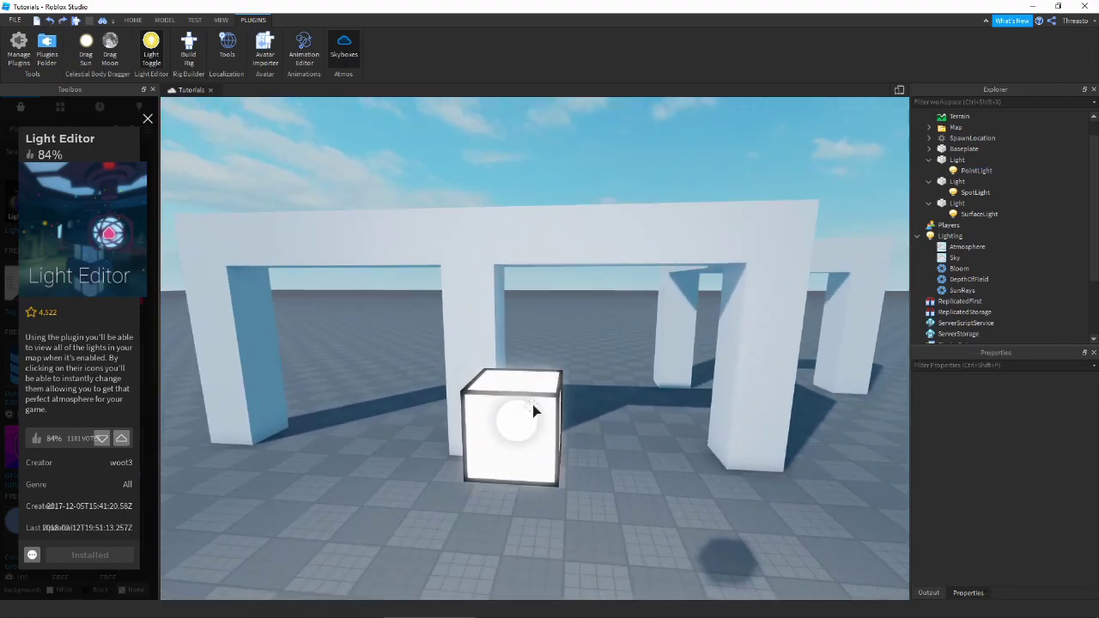
left_click(525, 431)
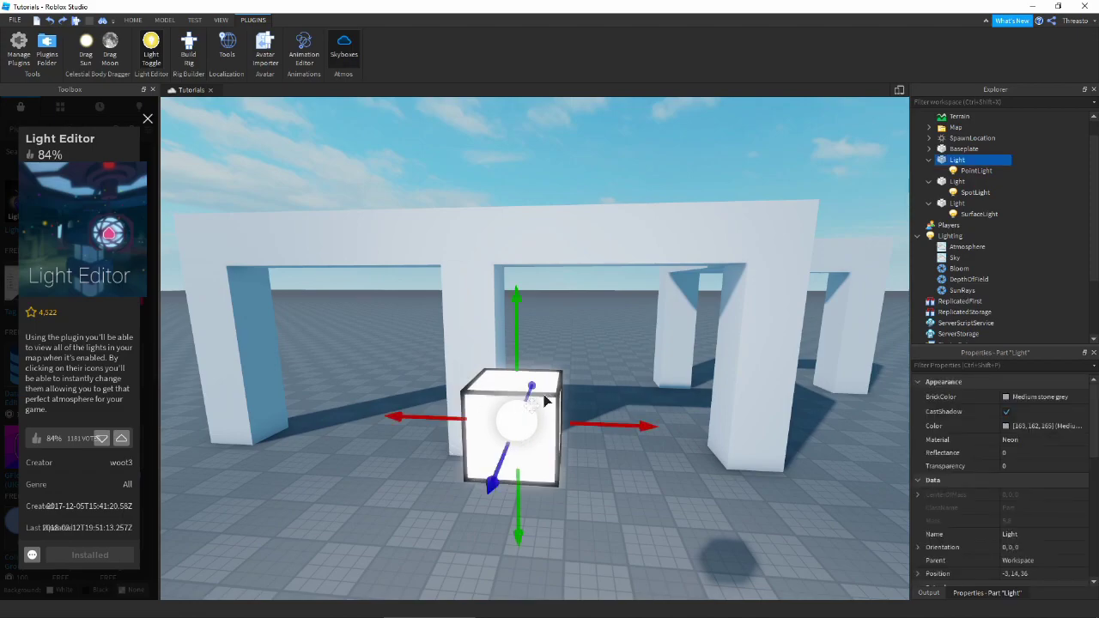
key("f")
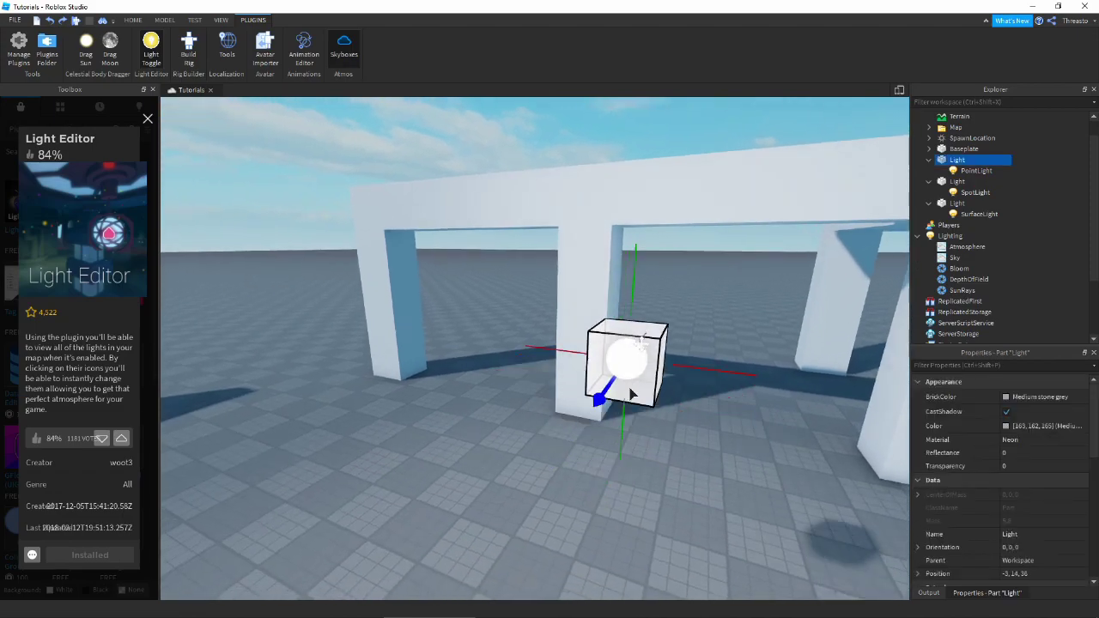
left_click_drag(566, 432, 569, 424)
left_click(681, 521)
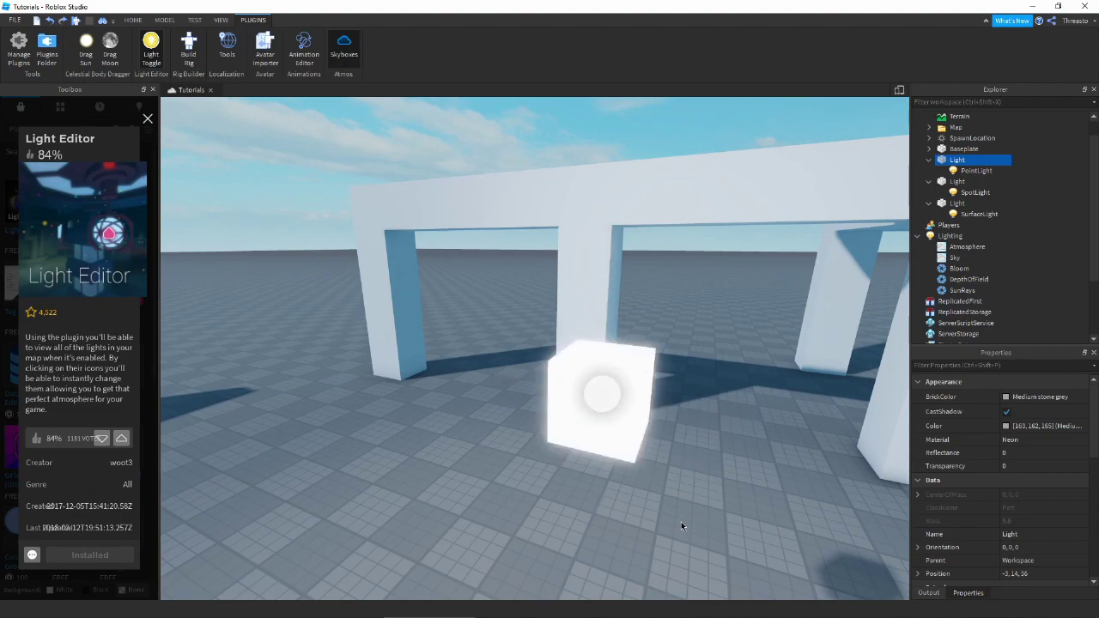
Step: Colour the point light a light blue shade
right_click_drag(681, 522, 436, 436)
left_click(436, 429)
left_click(1007, 409)
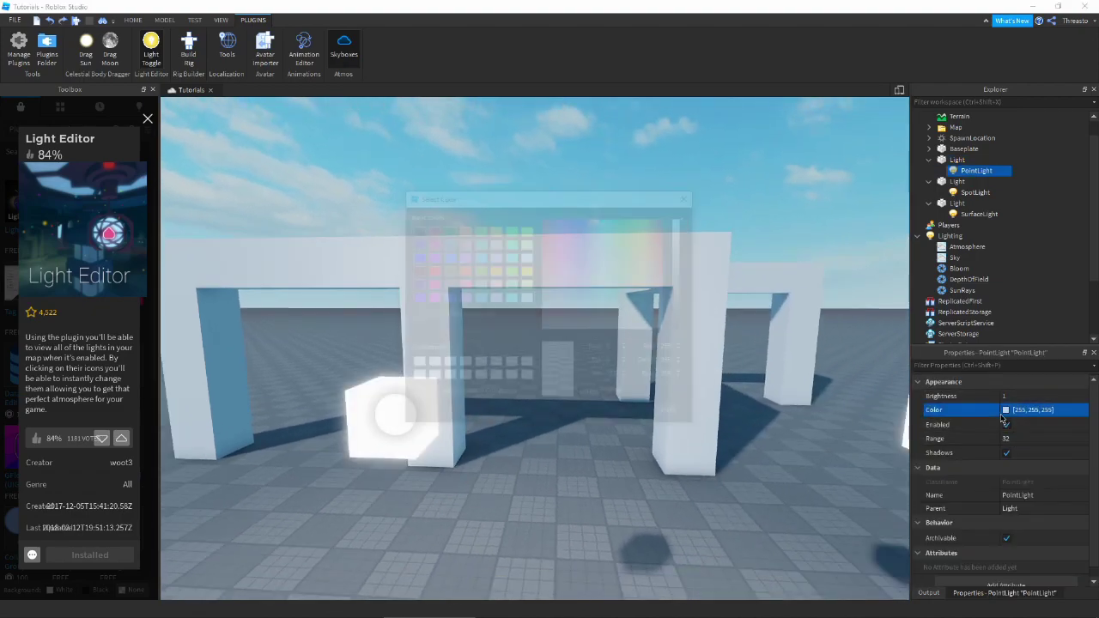
left_click(597, 247)
left_click(625, 414)
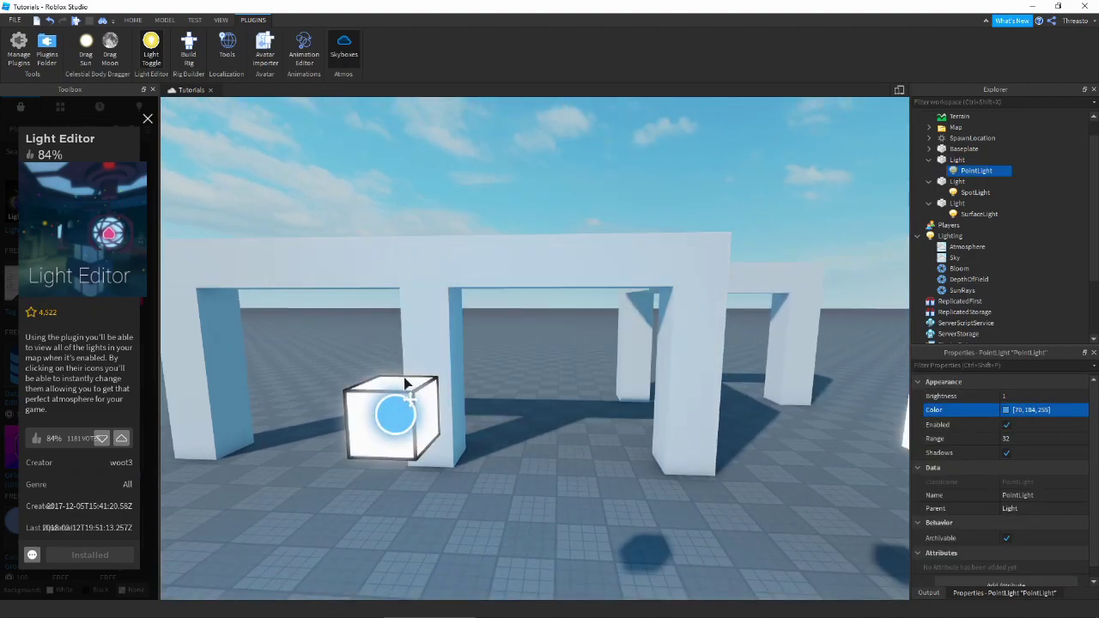
right_click_drag(588, 416, 480, 376)
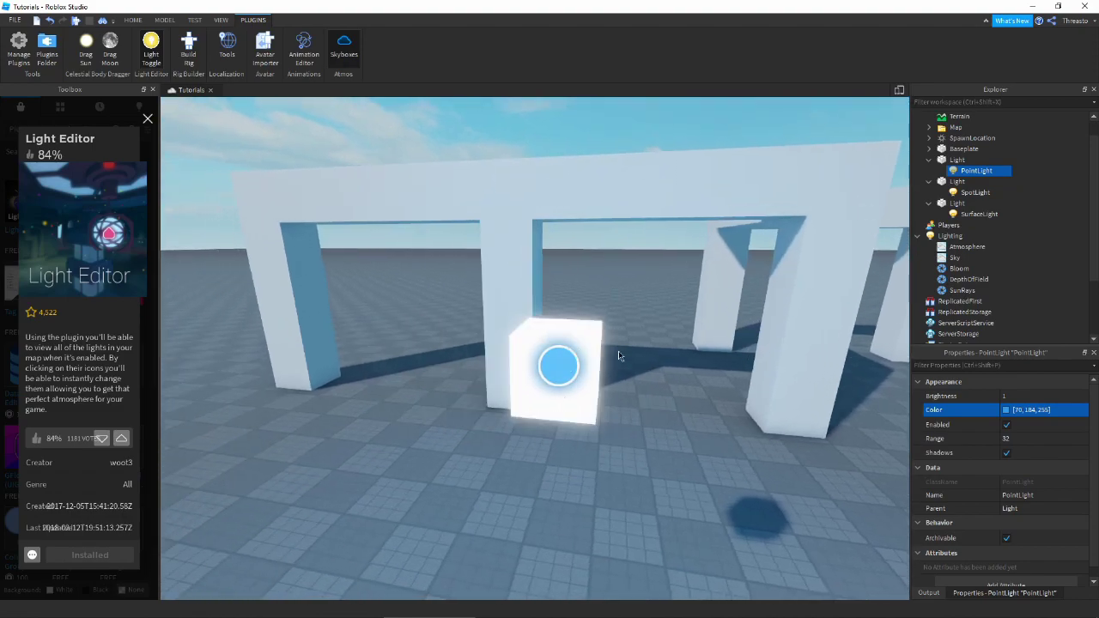
scroll(611, 361, "down", 3)
scroll(605, 387, "down", 3)
scroll(614, 432, "down", 2)
scroll(615, 431, "up", 3)
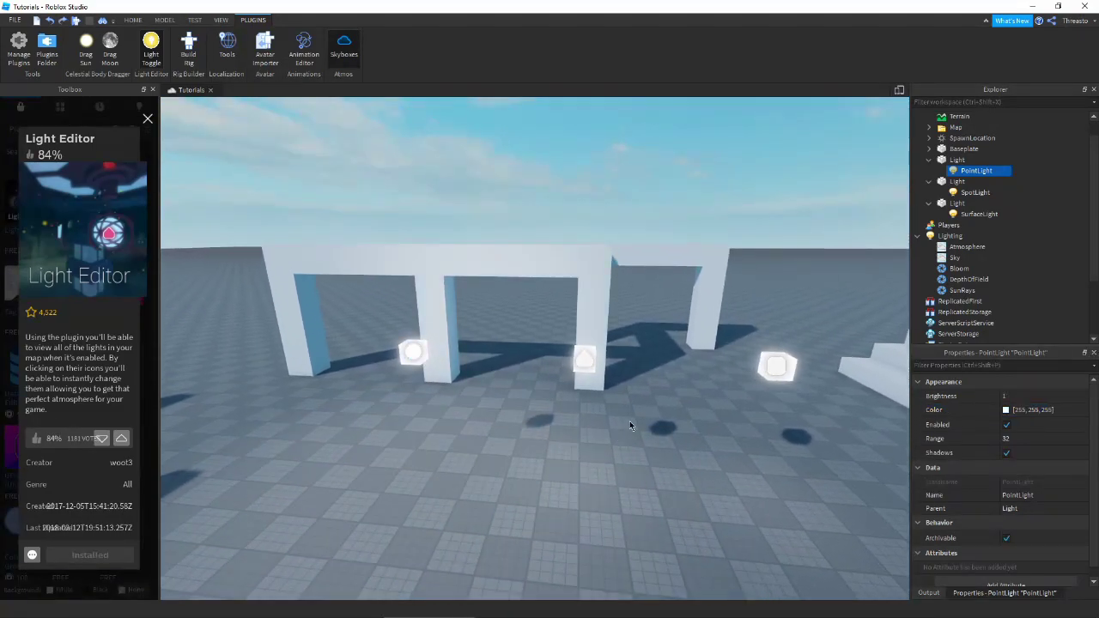
scroll(629, 421, "up", 3)
Step: Colour the middle spot light pure red and the right surface light yellow
left_click(566, 397)
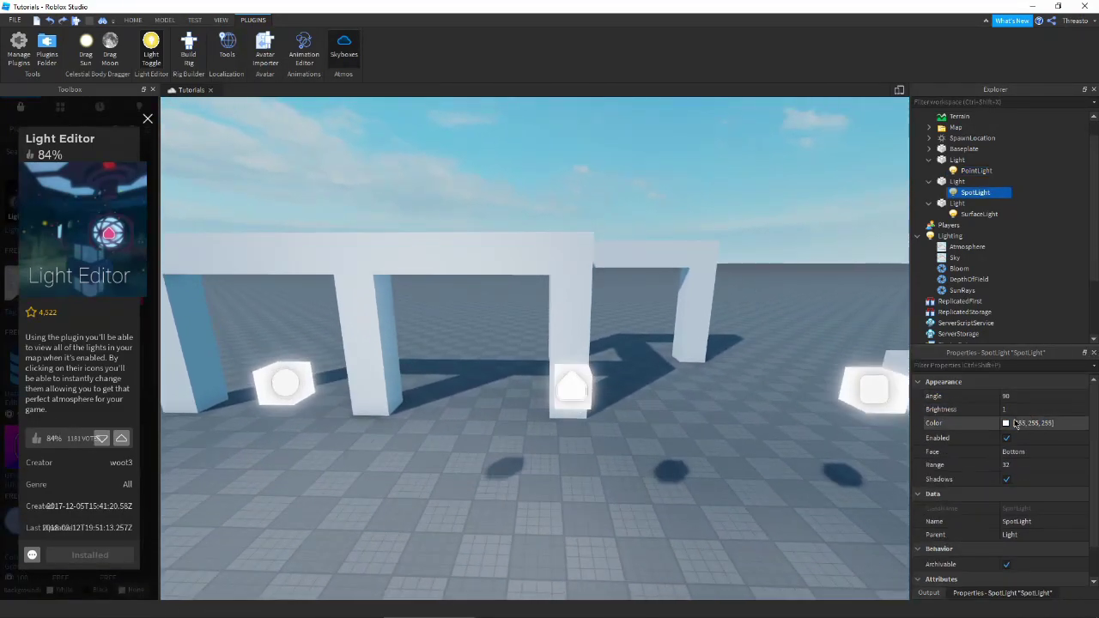
left_click(1015, 424)
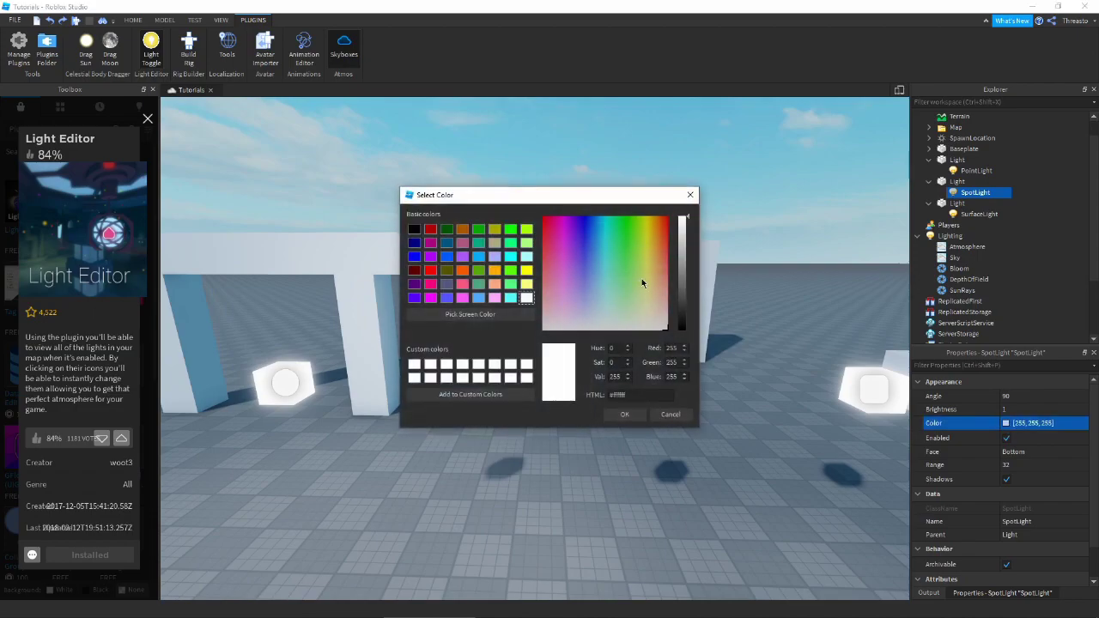
left_click(418, 236)
left_click(627, 414)
scroll(832, 409, "down", 1)
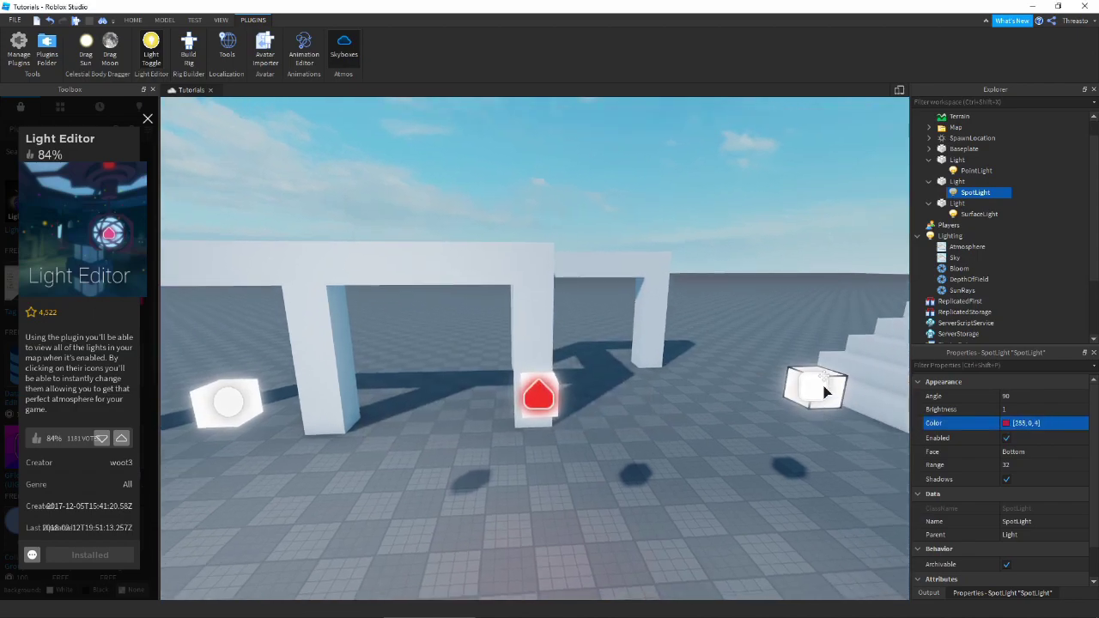
left_click(820, 386)
left_click(1007, 423)
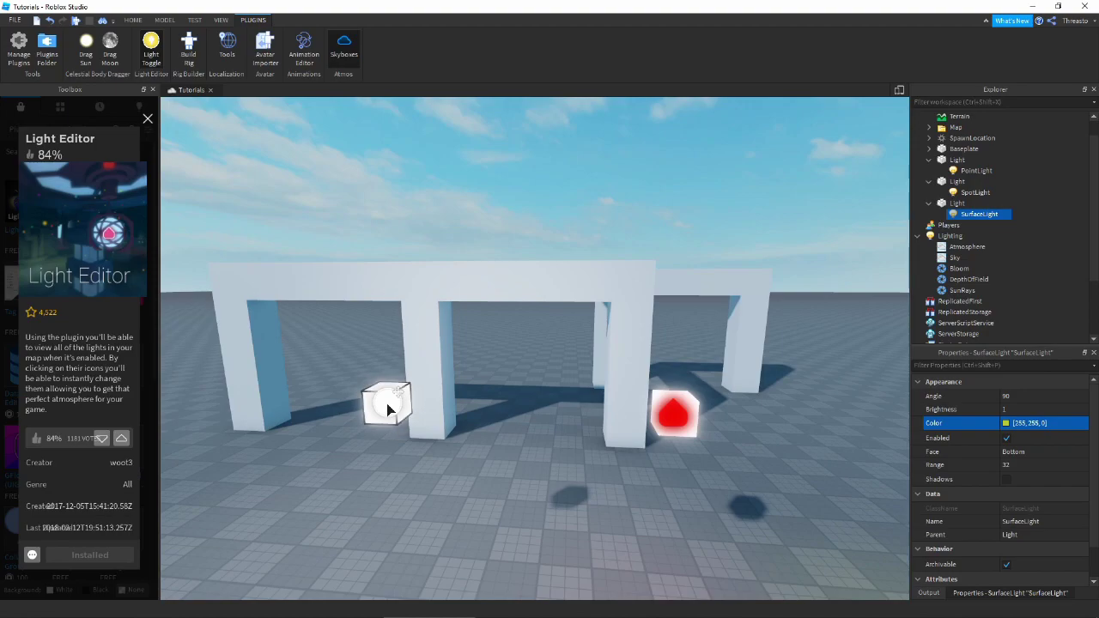
left_click(385, 404)
Step: Recolour the left point light purple
left_click(996, 410)
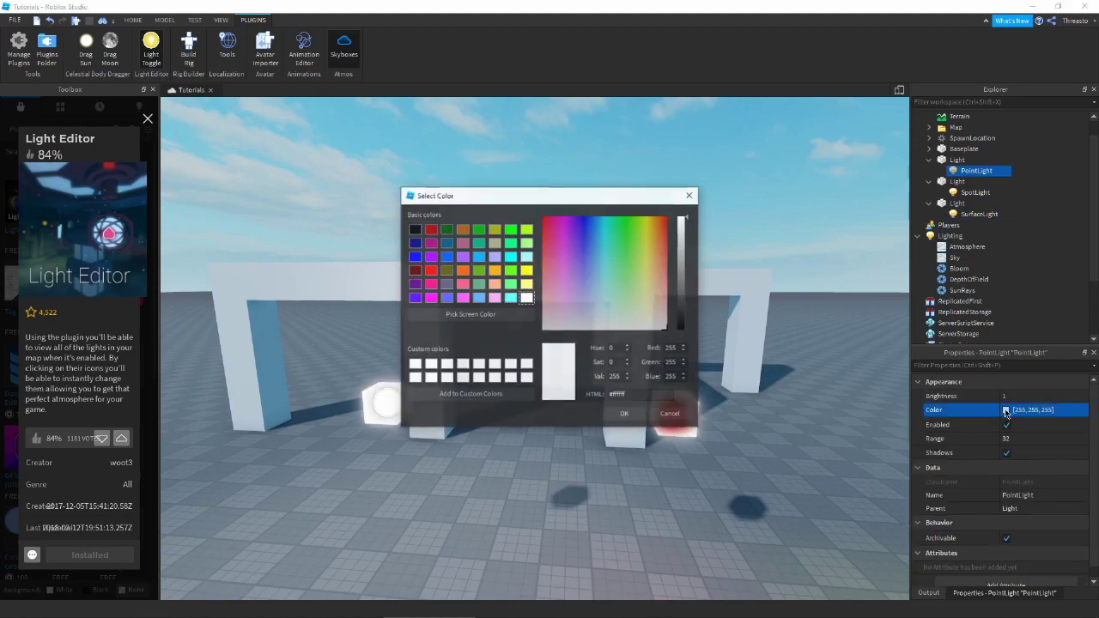
left_click(599, 230)
left_click(633, 414)
scroll(612, 483, "down", 5)
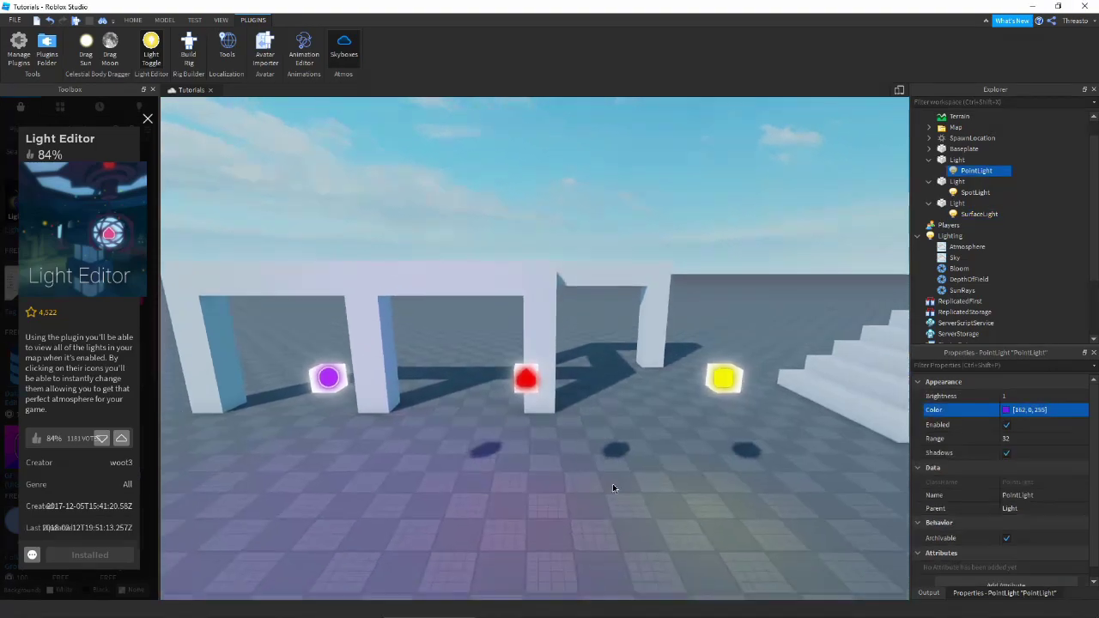
left_click(616, 485)
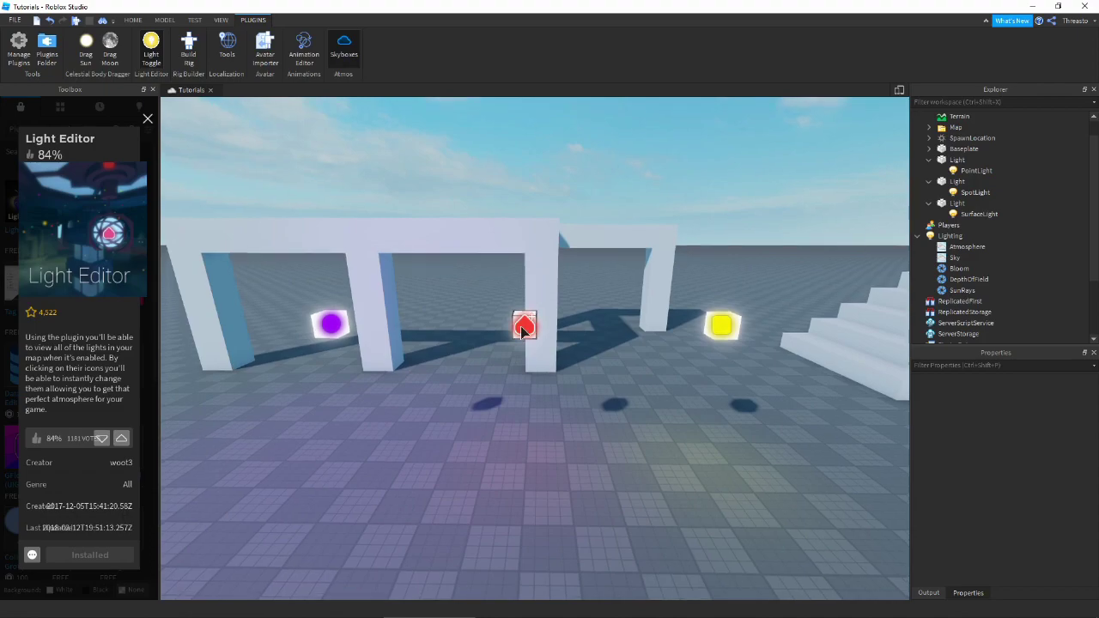
Step: Check the red, purple and yellow lights one by one, then clear the selection
scroll(601, 302, "up", 3)
scroll(579, 367, "up", 3)
scroll(558, 382, "down", 3)
left_click(541, 376)
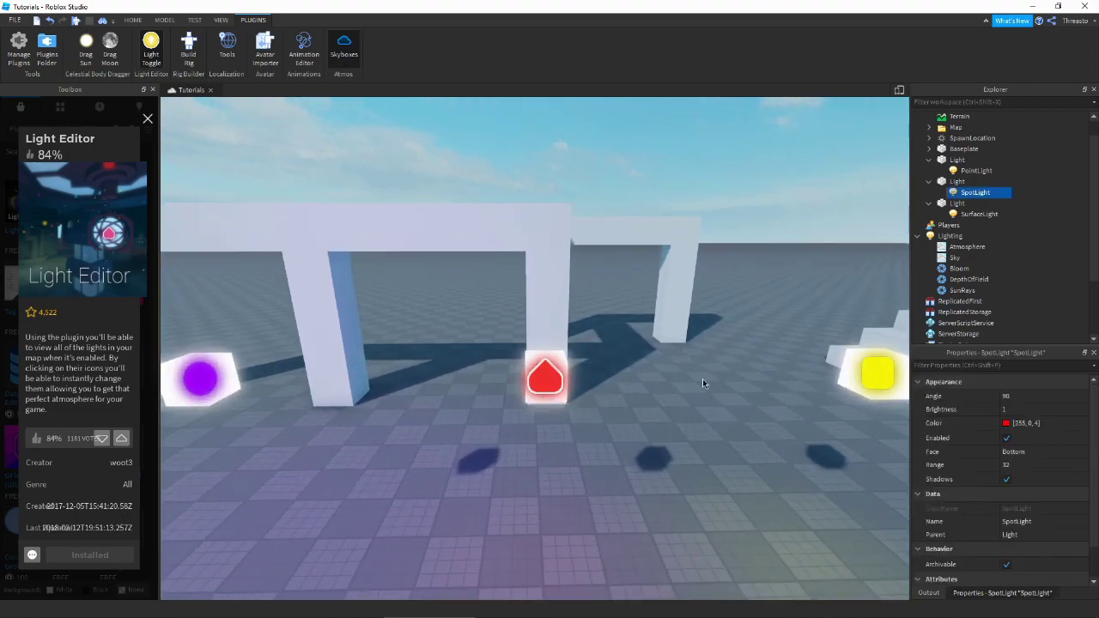
scroll(486, 386, "up", 2)
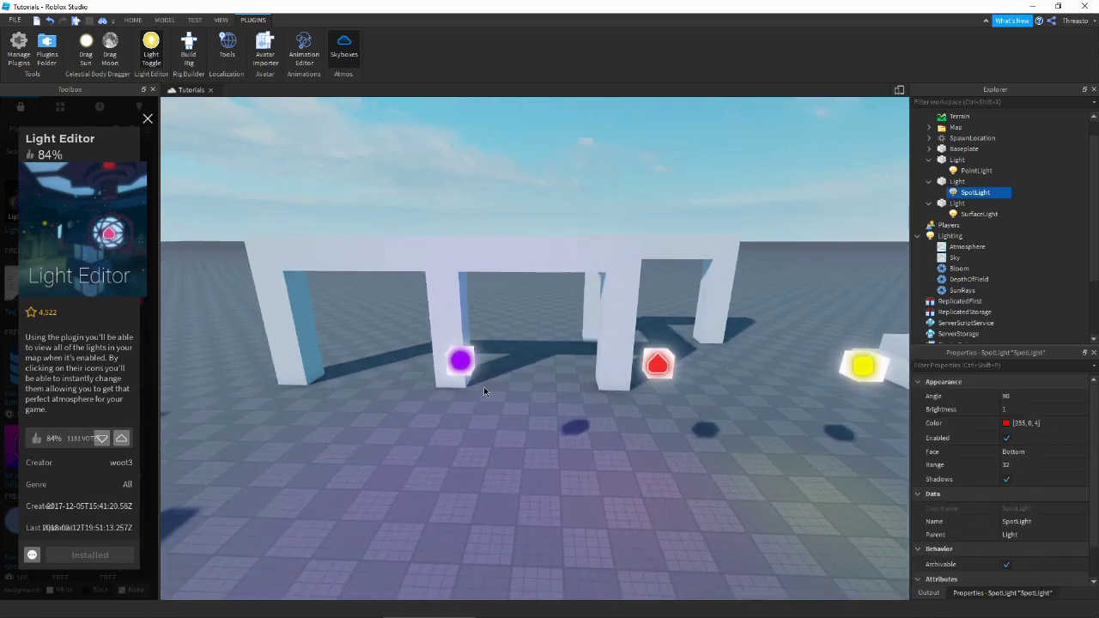
left_click(586, 362)
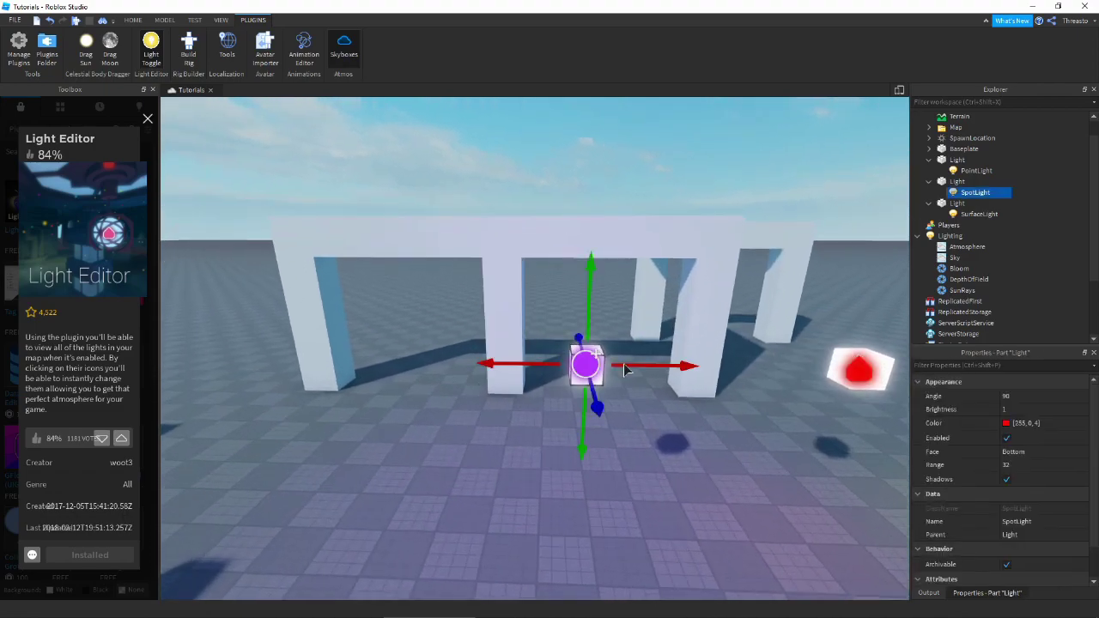
scroll(693, 379, "up", 3)
scroll(694, 404, "up", 2)
left_click(694, 404)
scroll(666, 295, "down", 3)
left_click(665, 295)
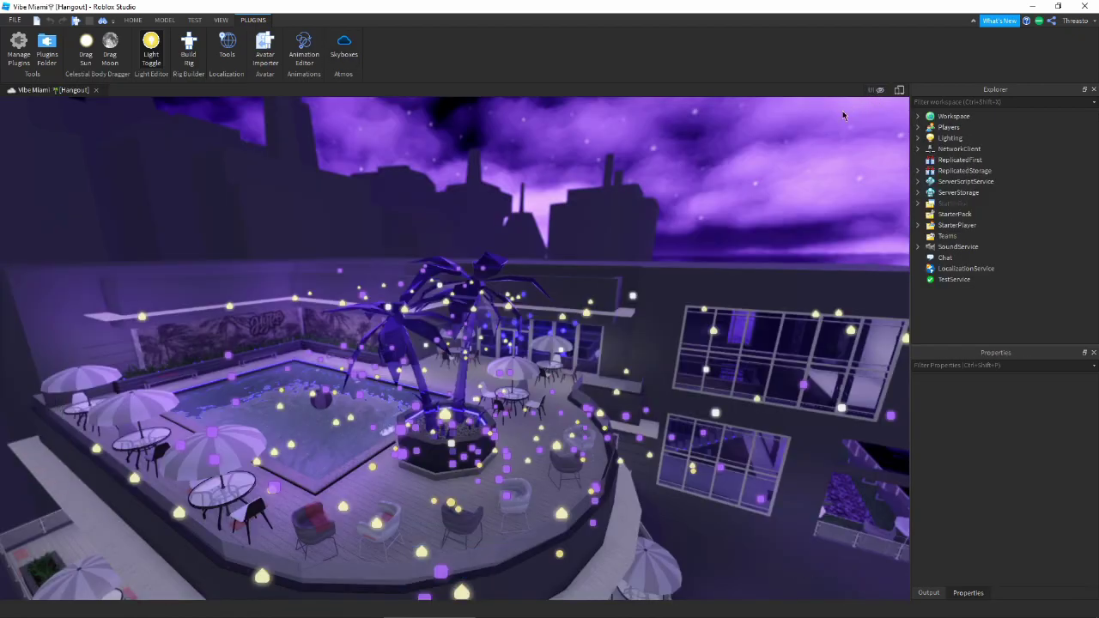
Step: Fly into the Vibe Miami building and inspect a hanging cube's purple PointLight
mouse_move(742, 189)
right_mouse_down()
mouse_move(633, 298)
mouse_move(491, 341)
mouse_move(543, 399)
mouse_move(594, 367)
mouse_move(432, 398)
mouse_move(395, 441)
mouse_move(492, 386)
right_mouse_up()
left_click(594, 367)
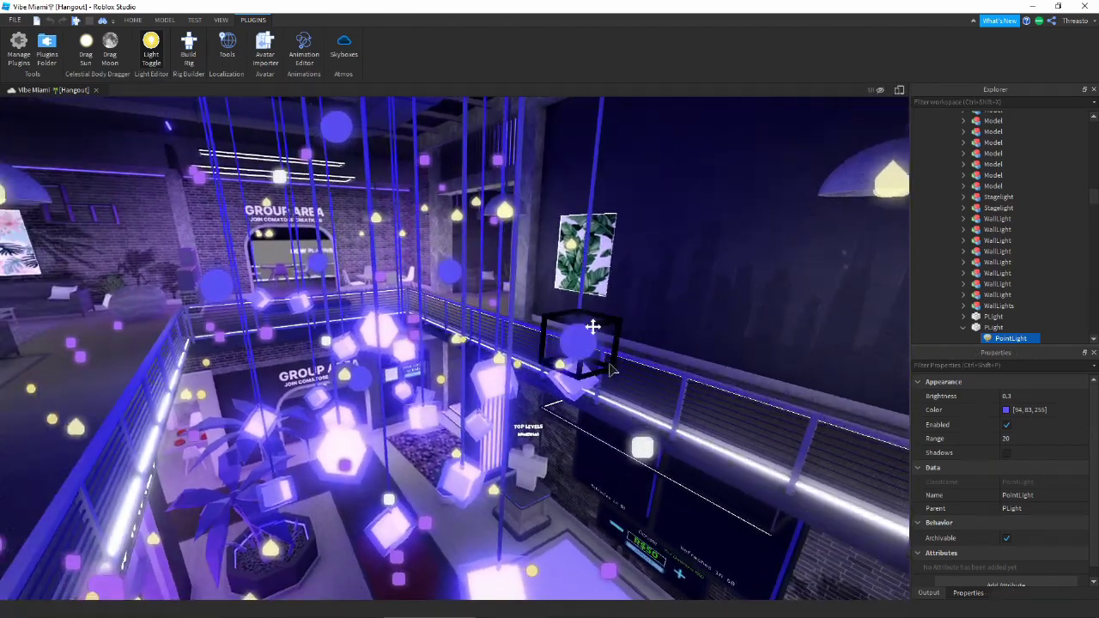
left_click(633, 361)
right_click_drag(632, 361, 637, 359)
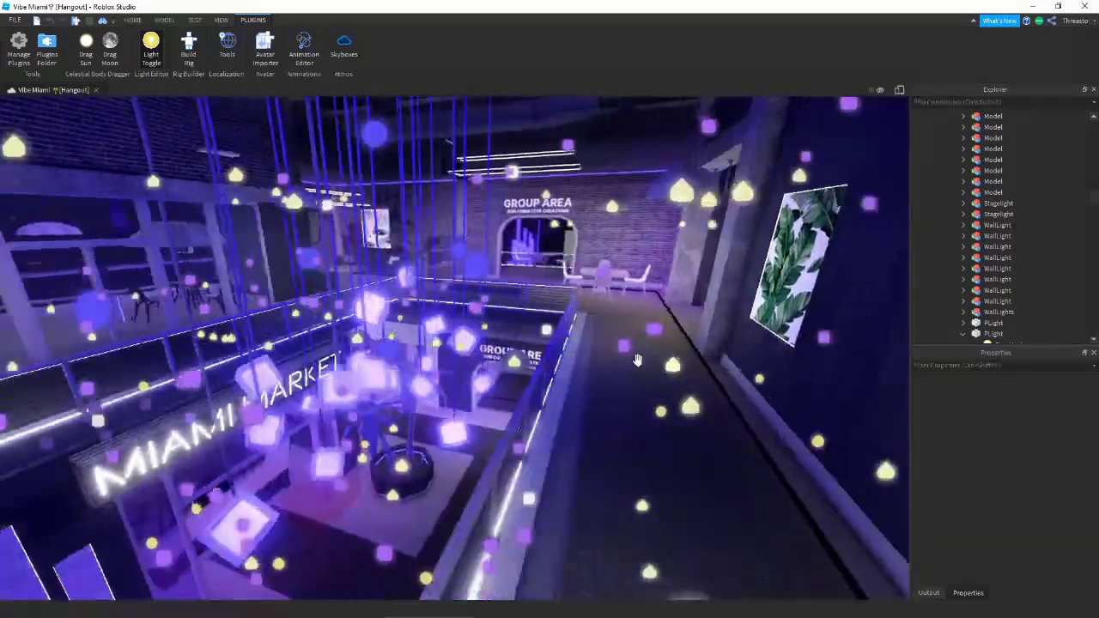